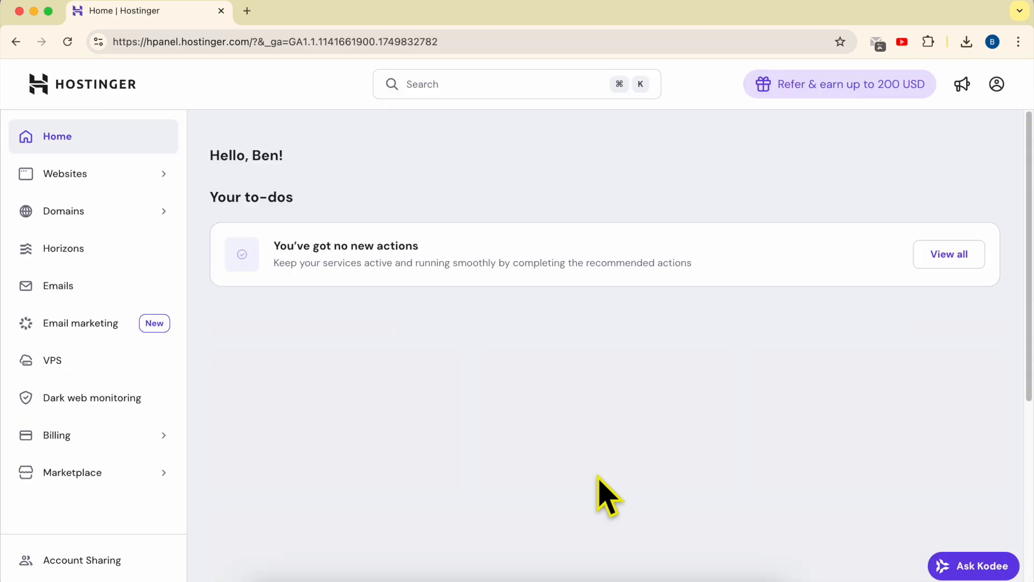
Open the dashboard of the benstutorial.com website from the websites list.
{"action": "left_click", "coordinate": [110, 167]}
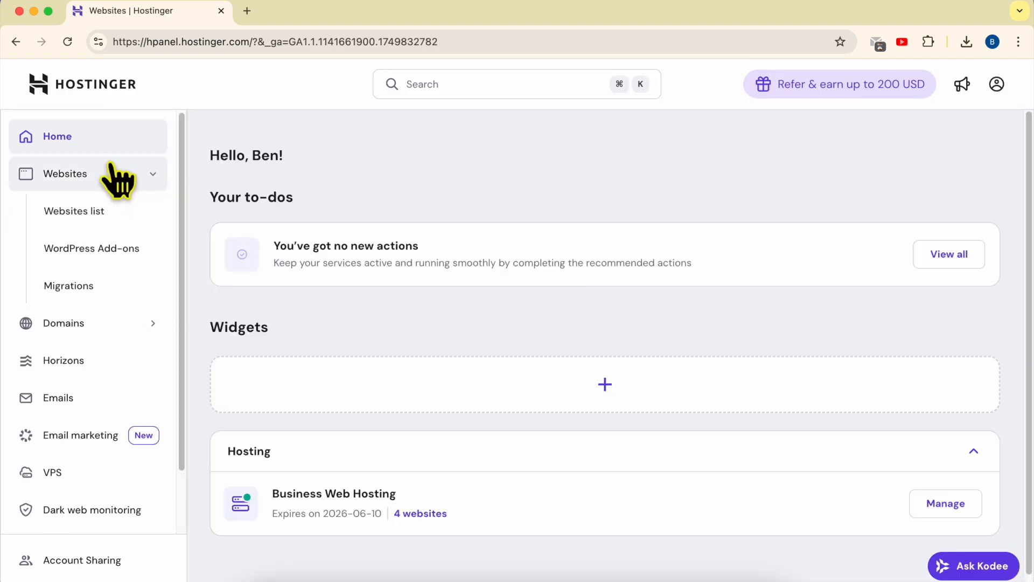
{"action": "left_click", "coordinate": [111, 168]}
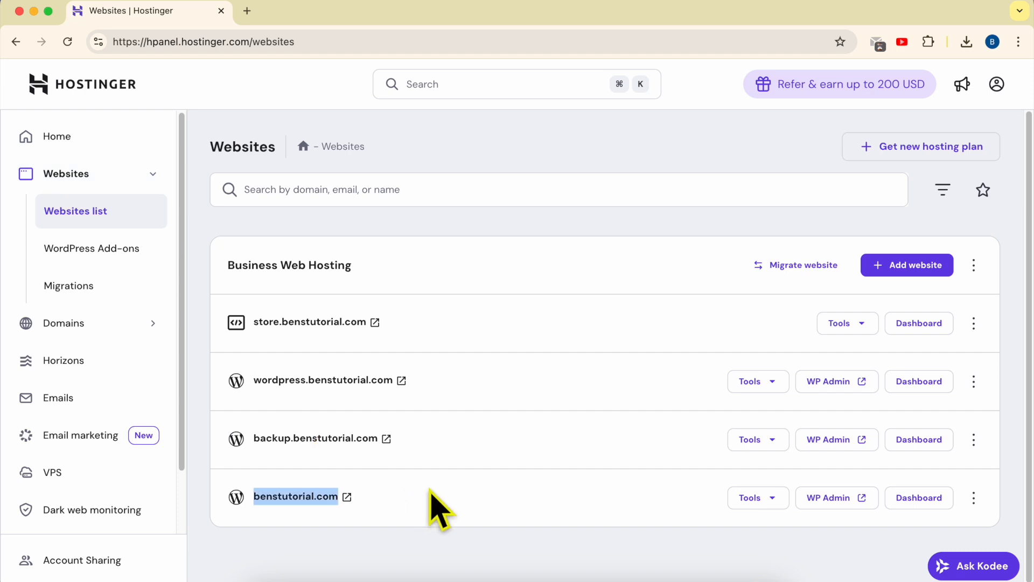
{"action": "left_click", "coordinate": [928, 504]}
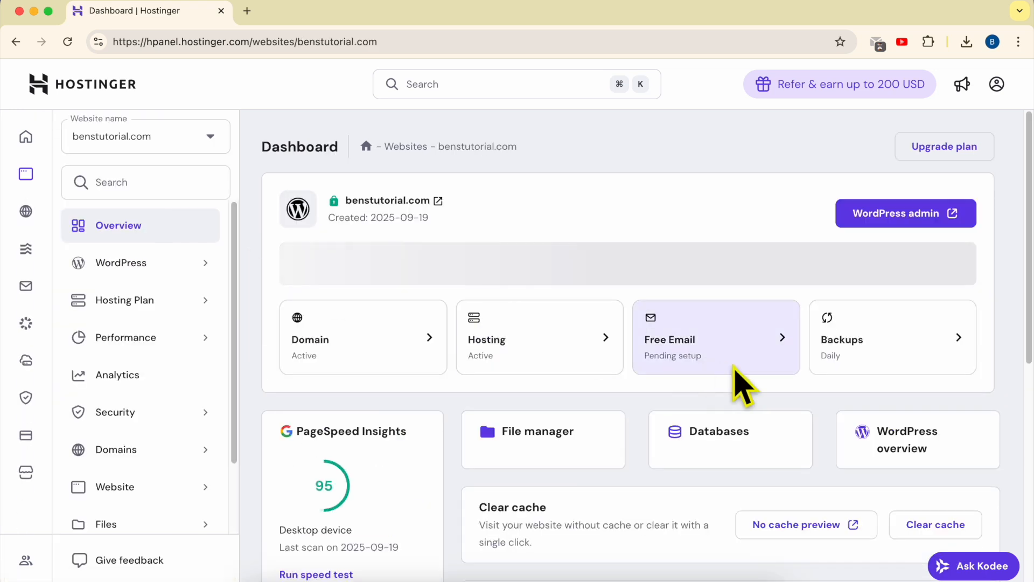
Open the File Manager with access to the files of benstutorial.com only.
{"action": "left_click", "coordinate": [160, 516]}
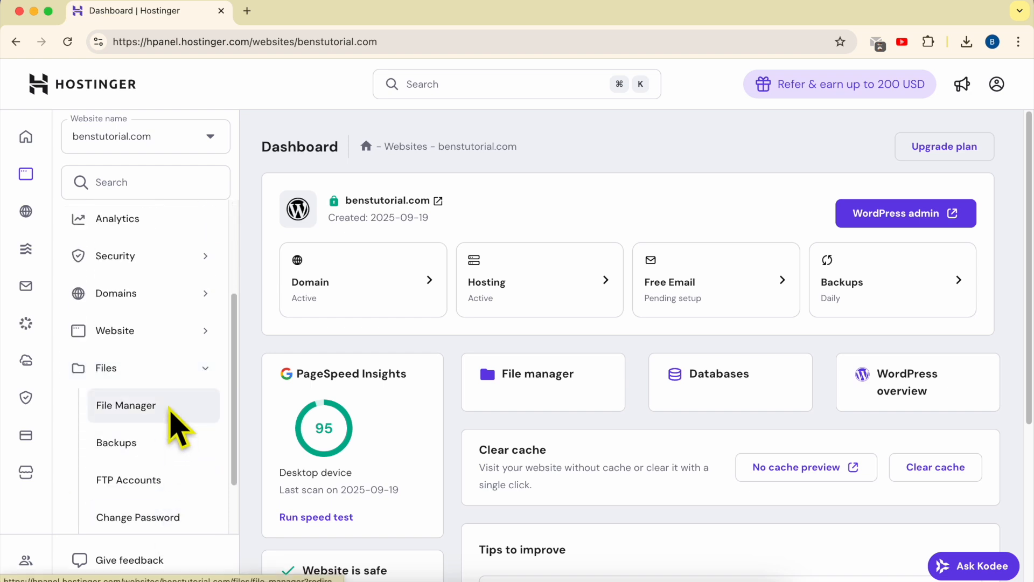
{"action": "left_click", "coordinate": [170, 409]}
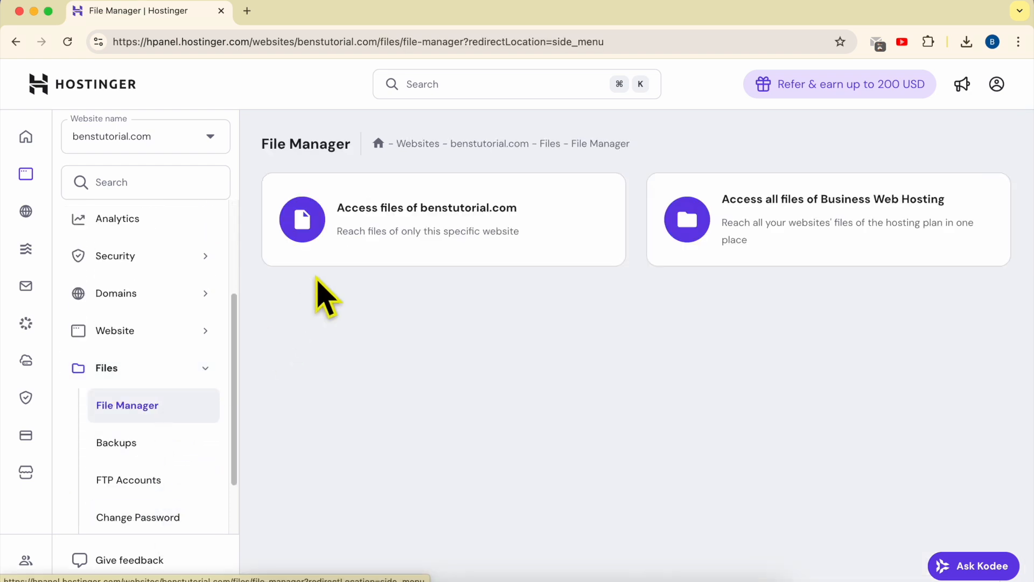
{"action": "left_click", "coordinate": [479, 215]}
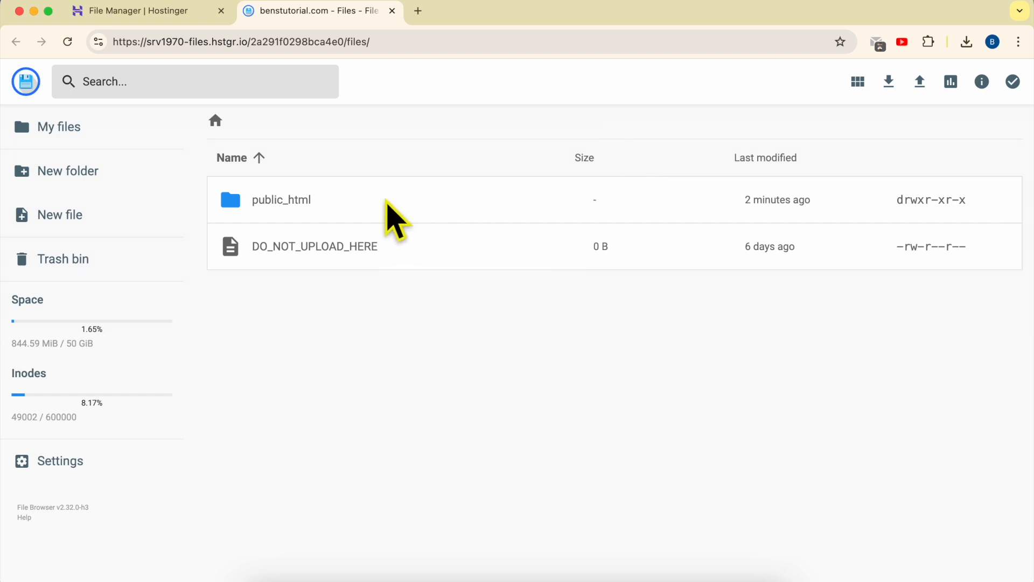
Open the public_html folder and set up extracting WordPress.zip into a new folder named unzip.
{"action": "double_click", "coordinate": [385, 200]}
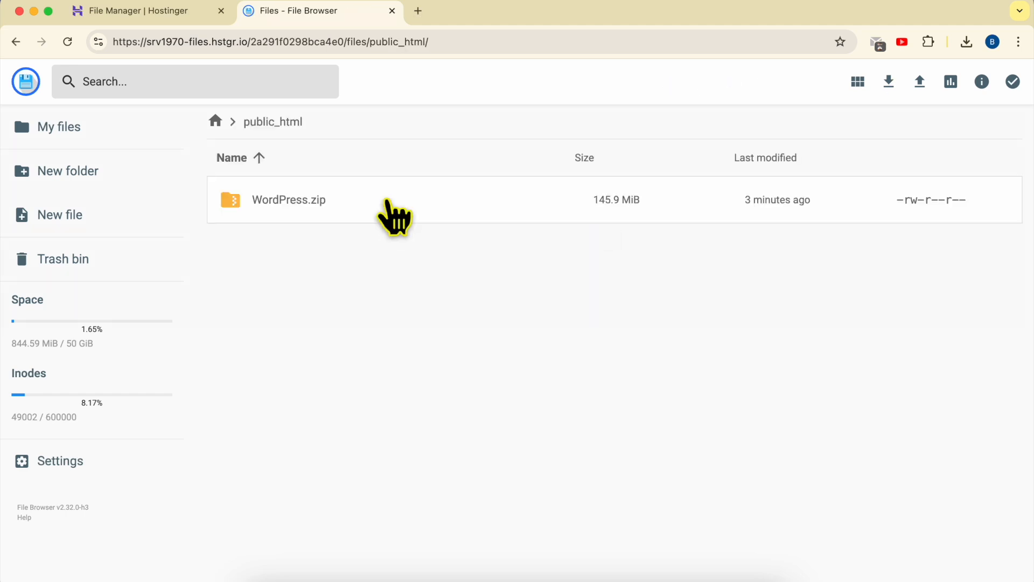
{"action": "left_click", "coordinate": [375, 203]}
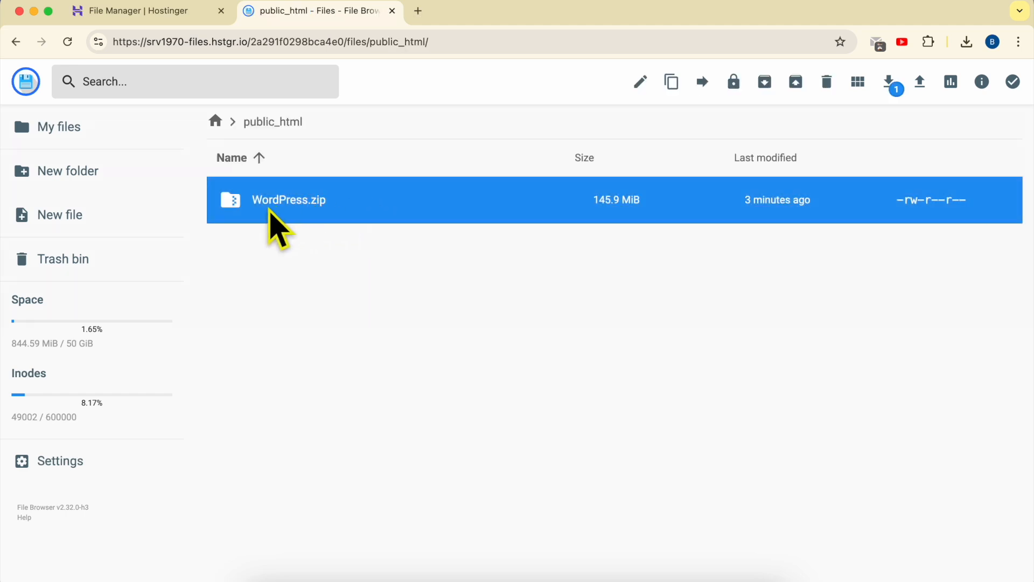
{"action": "right_click", "coordinate": [382, 203]}
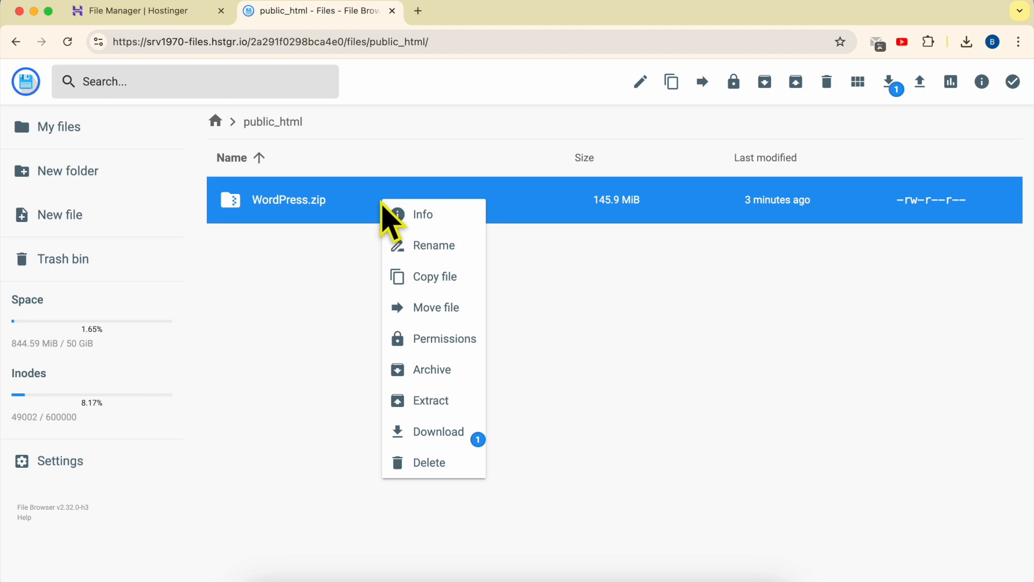
{"action": "left_click", "coordinate": [431, 401]}
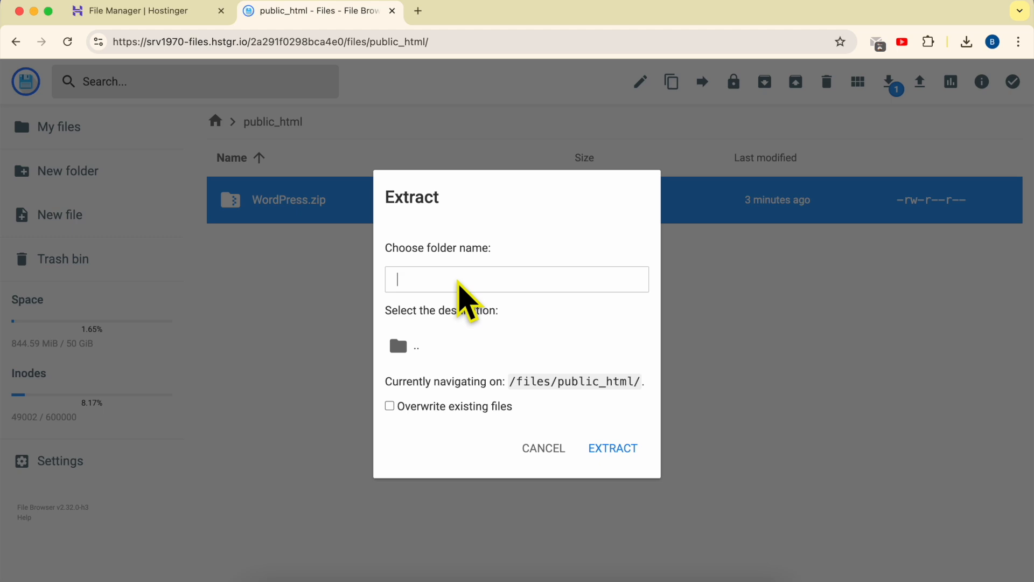
{"action": "type", "text": "unzip"}
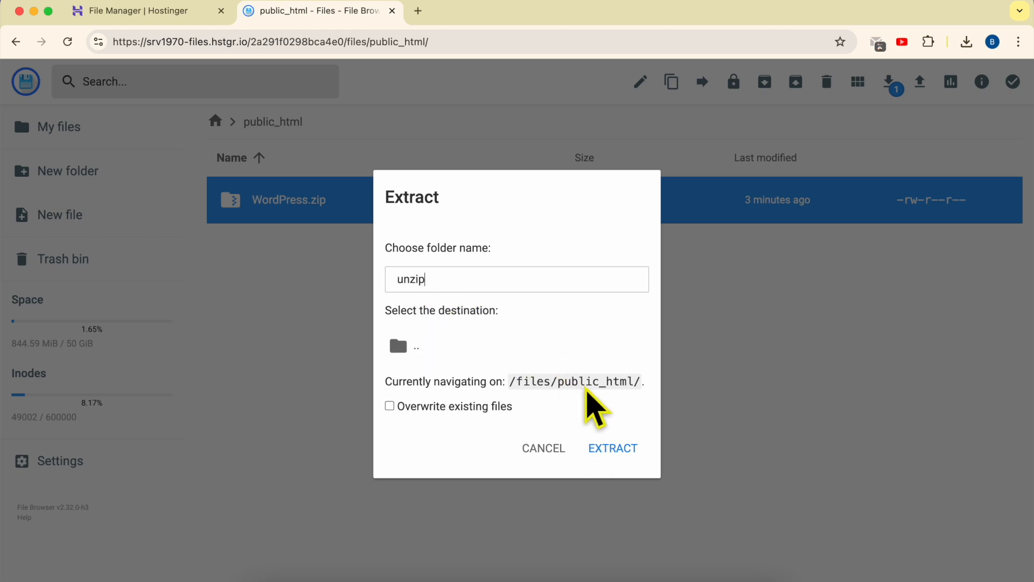
{"action": "double_click", "coordinate": [582, 388]}
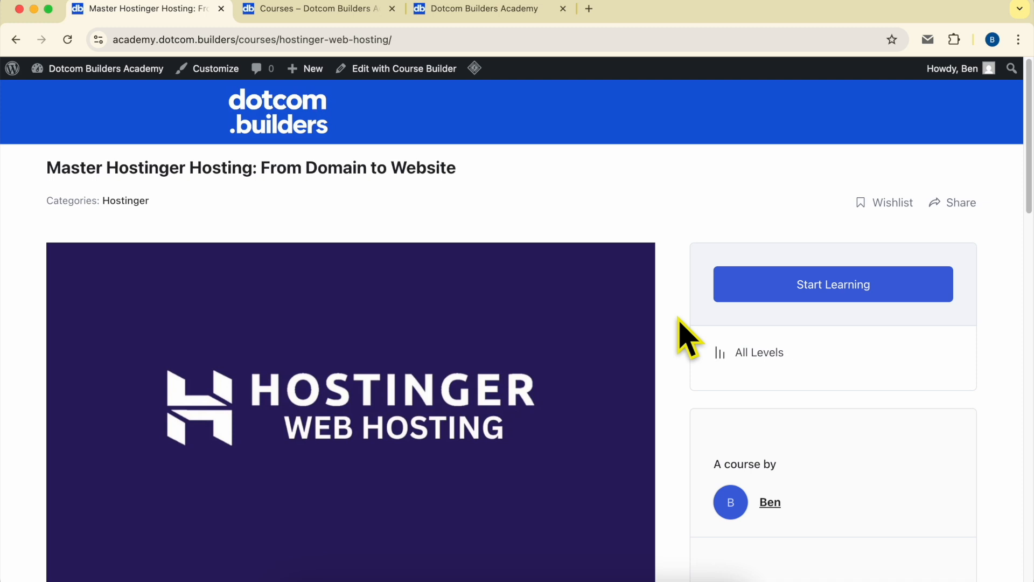
Switch to the academy course page and expand the course content sections to examine the lesson list.
{"action": "scroll", "coordinate": [680, 332], "scroll_direction": "down", "scroll_amount": 14}
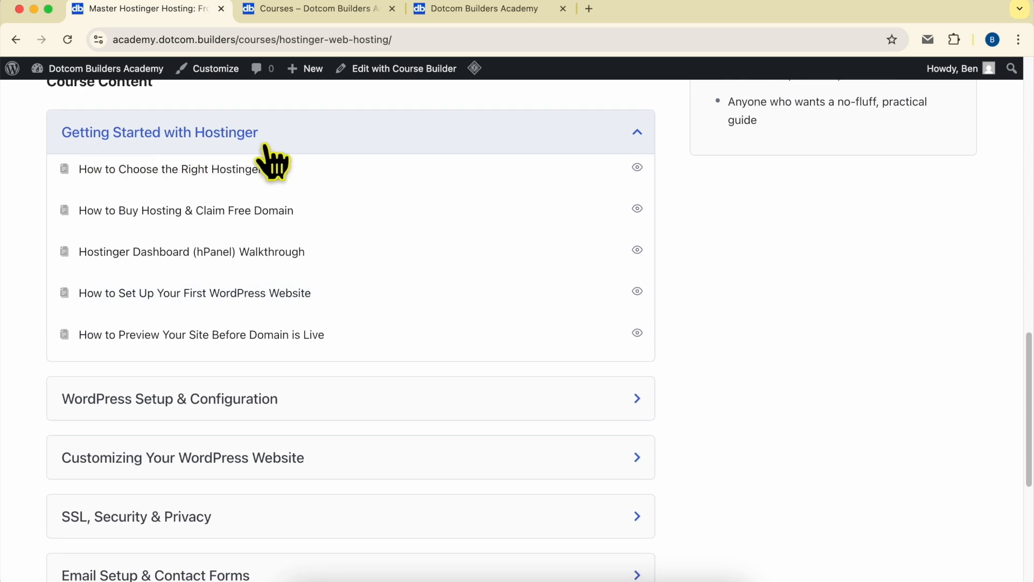
{"action": "left_click", "coordinate": [153, 402]}
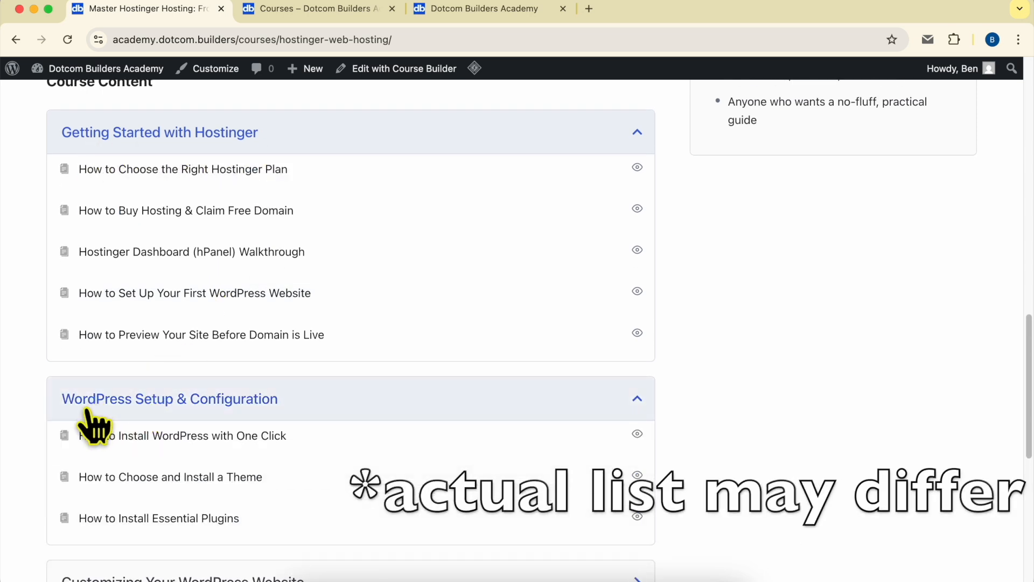
{"action": "scroll", "coordinate": [275, 409], "scroll_direction": "down", "scroll_amount": 5}
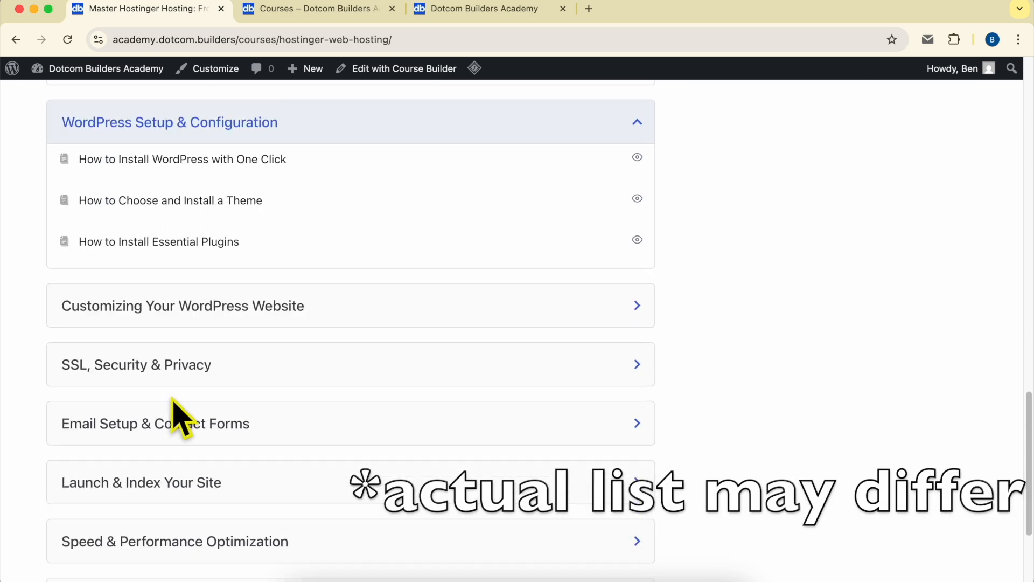
{"action": "scroll", "coordinate": [178, 317], "scroll_direction": "down", "scroll_amount": 2}
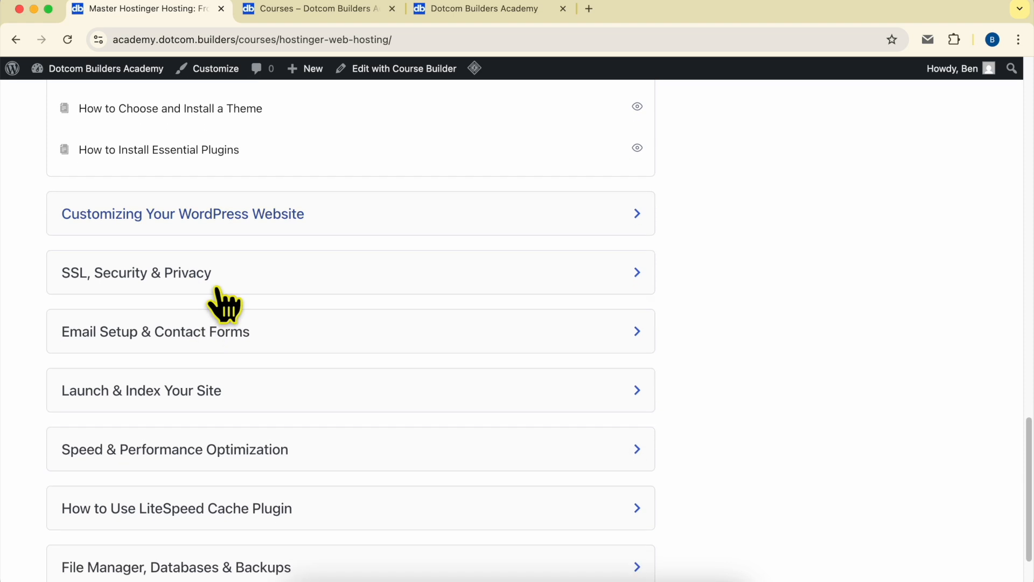
{"action": "left_click", "coordinate": [247, 218]}
{"action": "scroll", "coordinate": [186, 351], "scroll_direction": "down", "scroll_amount": 2}
{"action": "left_click", "coordinate": [191, 305]}
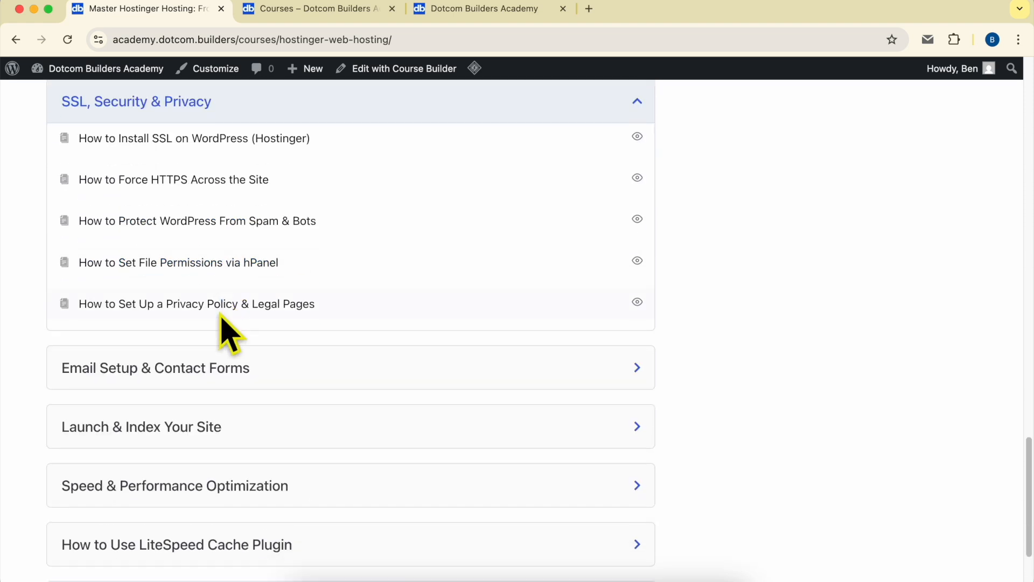
{"action": "scroll", "coordinate": [221, 355], "scroll_direction": "down", "scroll_amount": 2}
{"action": "scroll", "coordinate": [212, 372], "scroll_direction": "down", "scroll_amount": 1}
{"action": "left_click", "coordinate": [143, 260]}
{"action": "scroll", "coordinate": [178, 358], "scroll_direction": "down", "scroll_amount": 2}
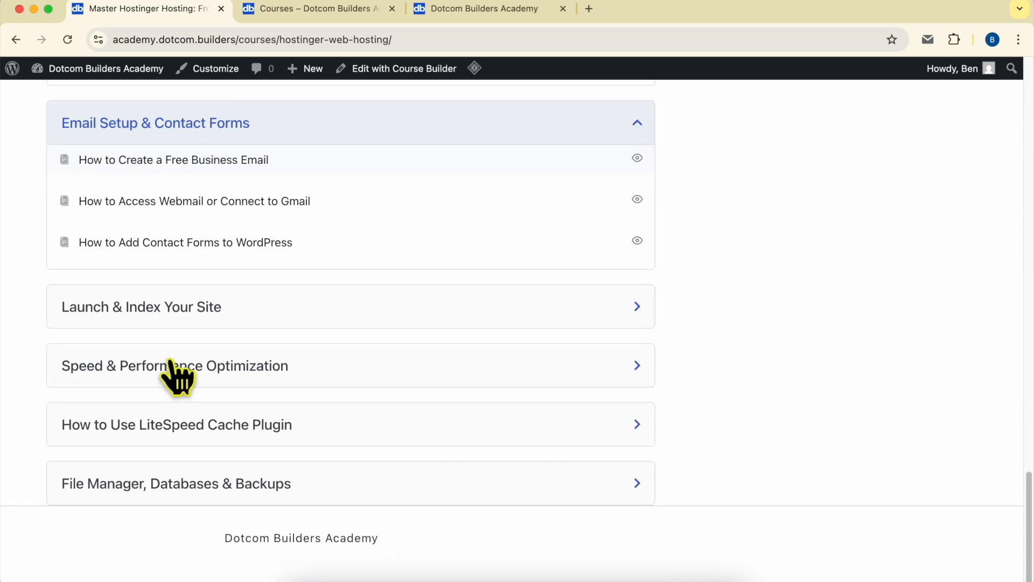
{"action": "left_click", "coordinate": [161, 313]}
{"action": "scroll", "coordinate": [202, 334], "scroll_direction": "down", "scroll_amount": 3}
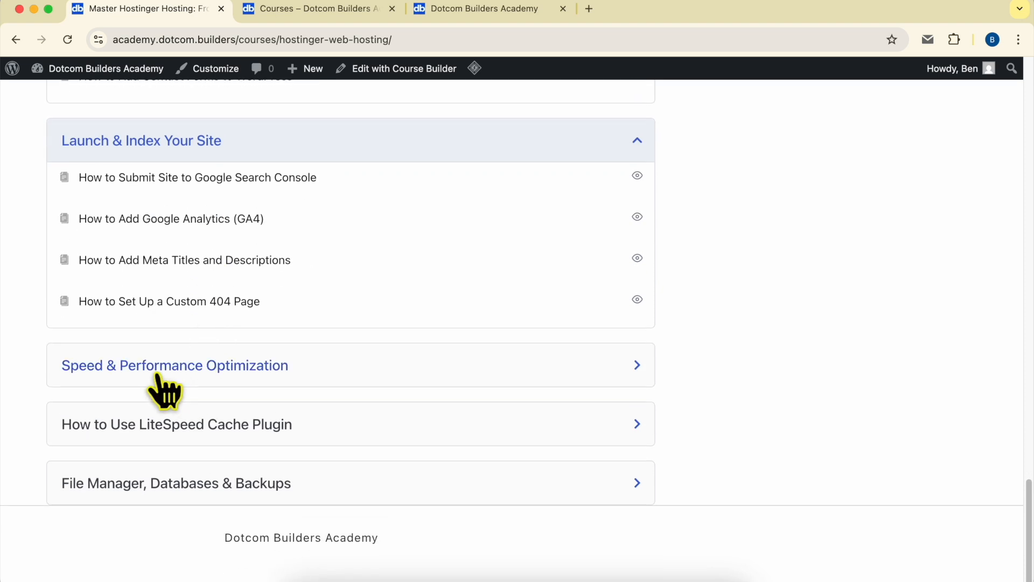
{"action": "left_click", "coordinate": [181, 368]}
{"action": "left_click", "coordinate": [206, 373]}
{"action": "left_click", "coordinate": [206, 369]}
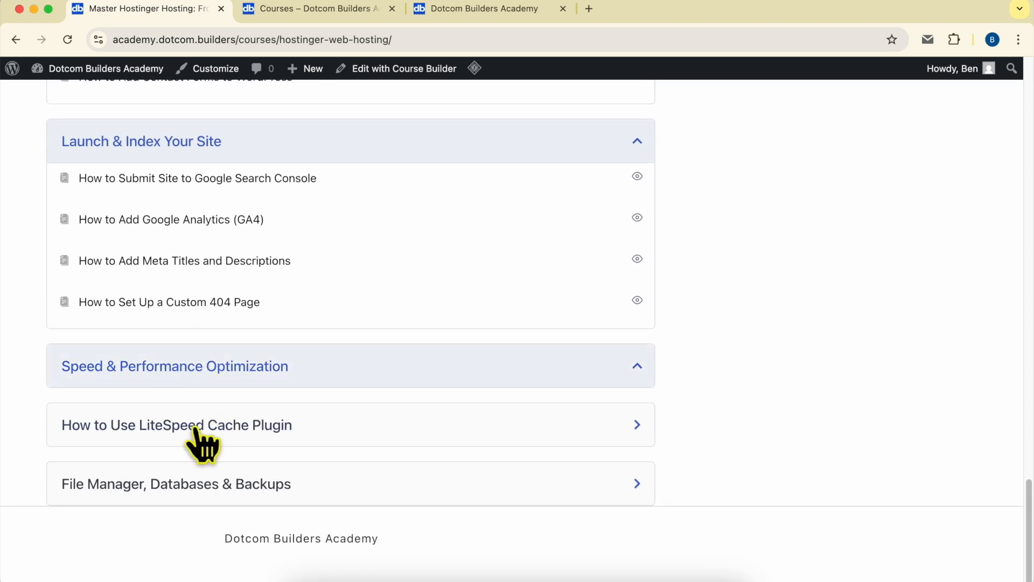
{"action": "left_click", "coordinate": [200, 442]}
{"action": "scroll", "coordinate": [221, 440], "scroll_direction": "down", "scroll_amount": 3}
{"action": "left_click", "coordinate": [189, 480]}
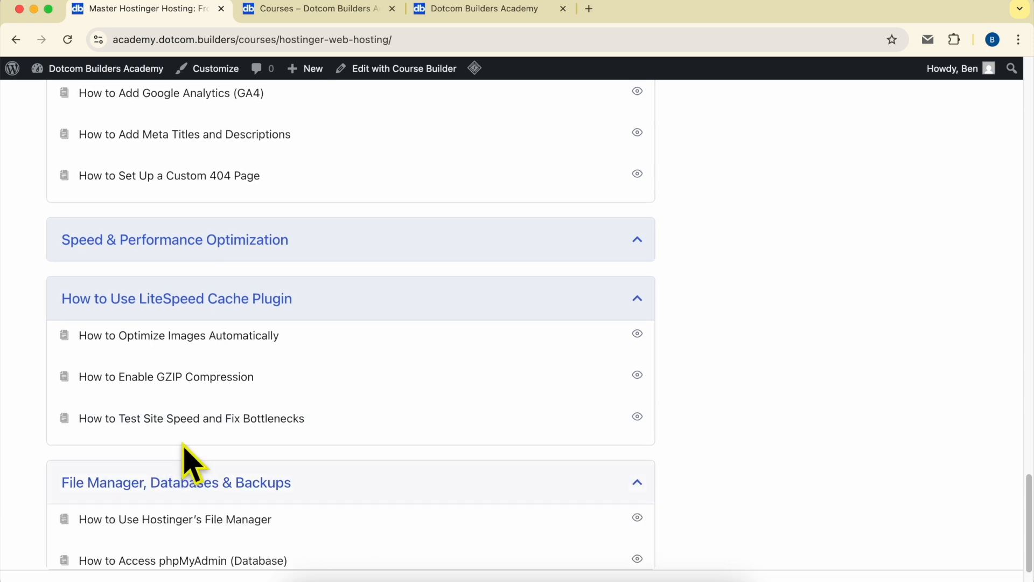
{"action": "scroll", "coordinate": [207, 442], "scroll_direction": "down", "scroll_amount": 4}
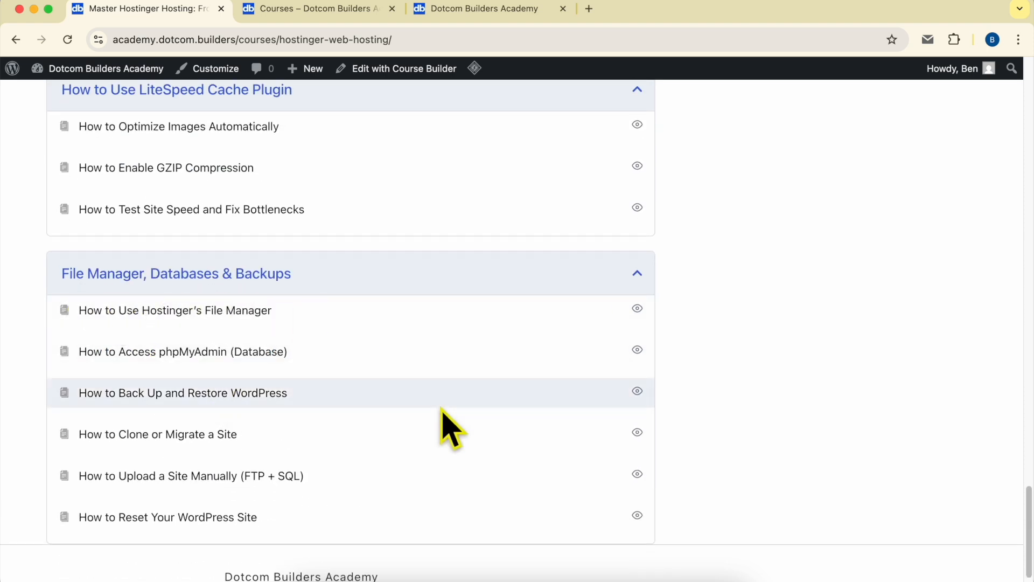
{"action": "scroll", "coordinate": [447, 428], "scroll_direction": "up", "scroll_amount": 15}
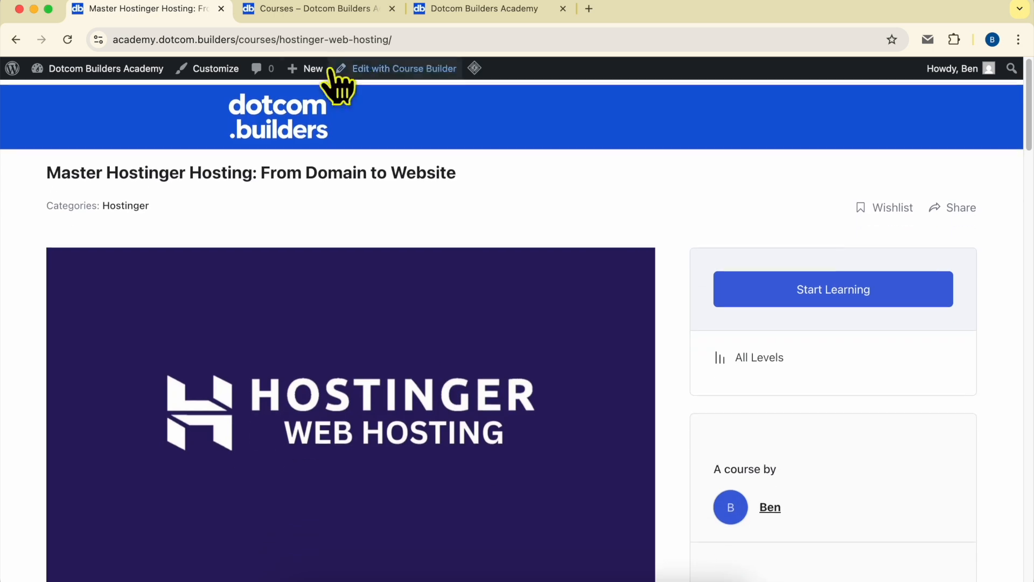
Switch to the academy landing page tab, select its address, and read through the page.
{"action": "left_click", "coordinate": [324, 10]}
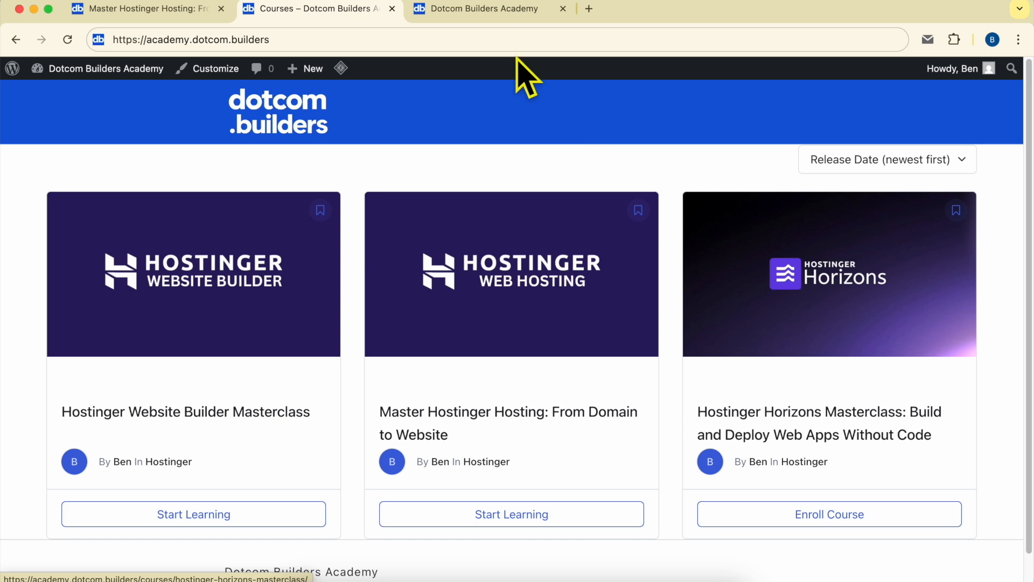
{"action": "left_click", "coordinate": [447, 9]}
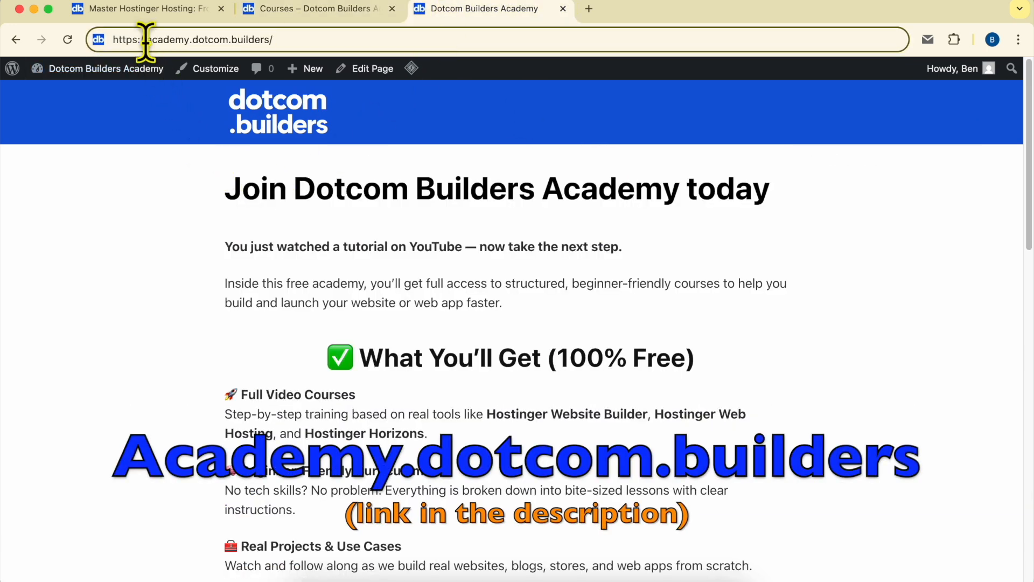
{"action": "left_click_drag", "start_coordinate": [146, 39], "coordinate": [377, 39]}
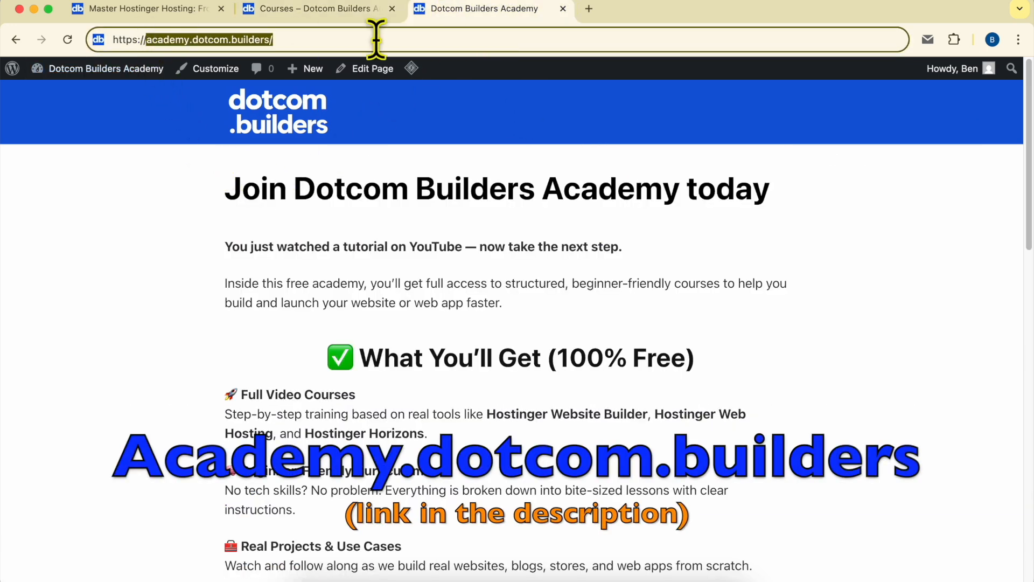
{"action": "scroll", "coordinate": [512, 275], "scroll_direction": "down", "scroll_amount": 10}
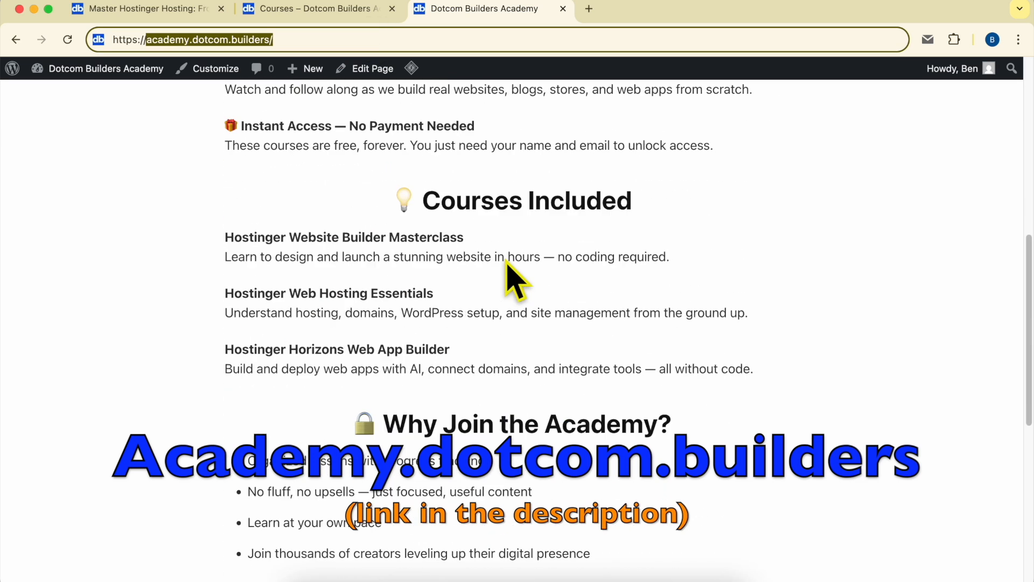
{"action": "scroll", "coordinate": [507, 263], "scroll_direction": "down", "scroll_amount": 8}
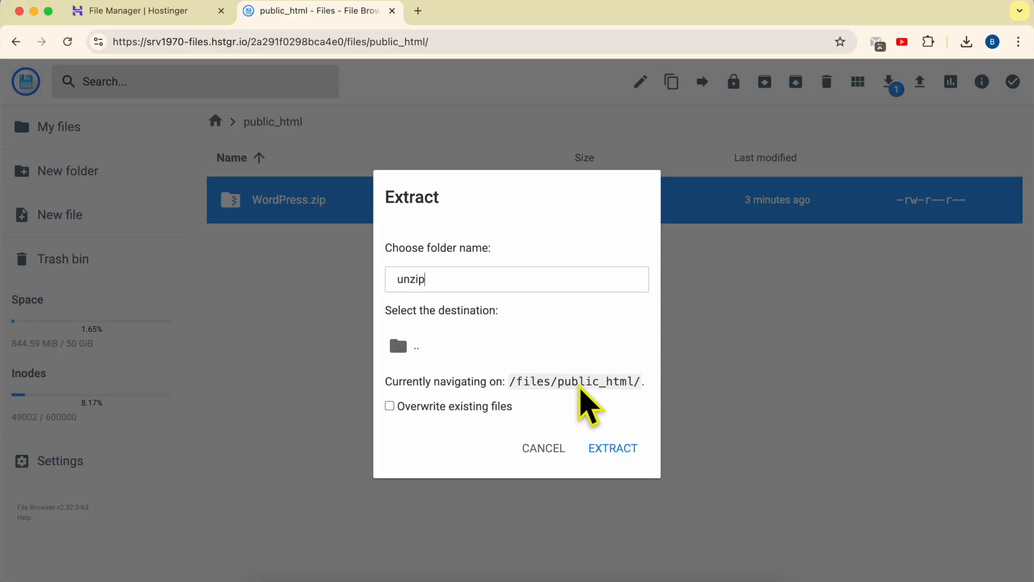
Confirm the extraction of WordPress.zip into the unzip folder in public_html.
{"action": "double_click", "coordinate": [580, 382]}
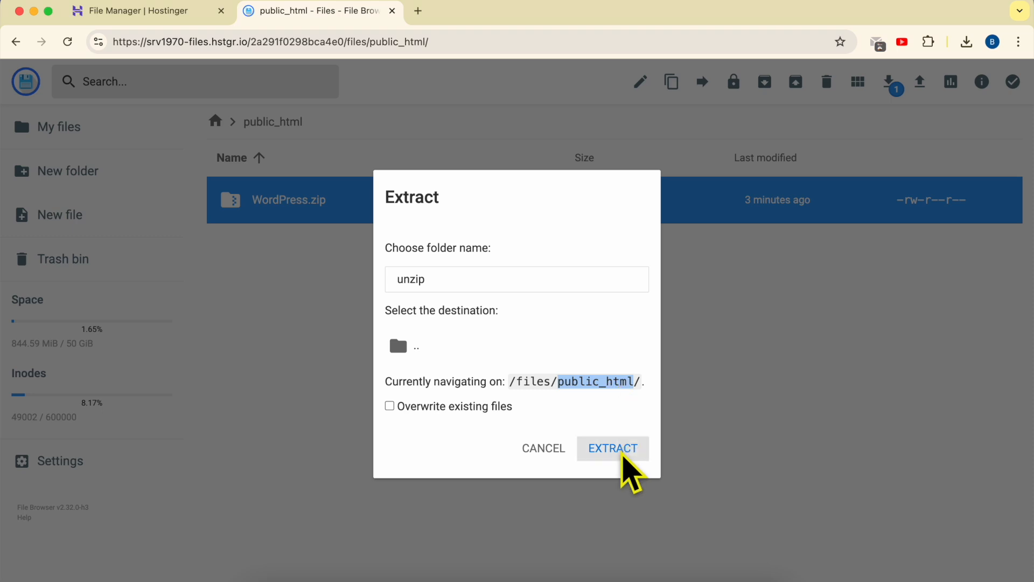
{"action": "left_click", "coordinate": [623, 456]}
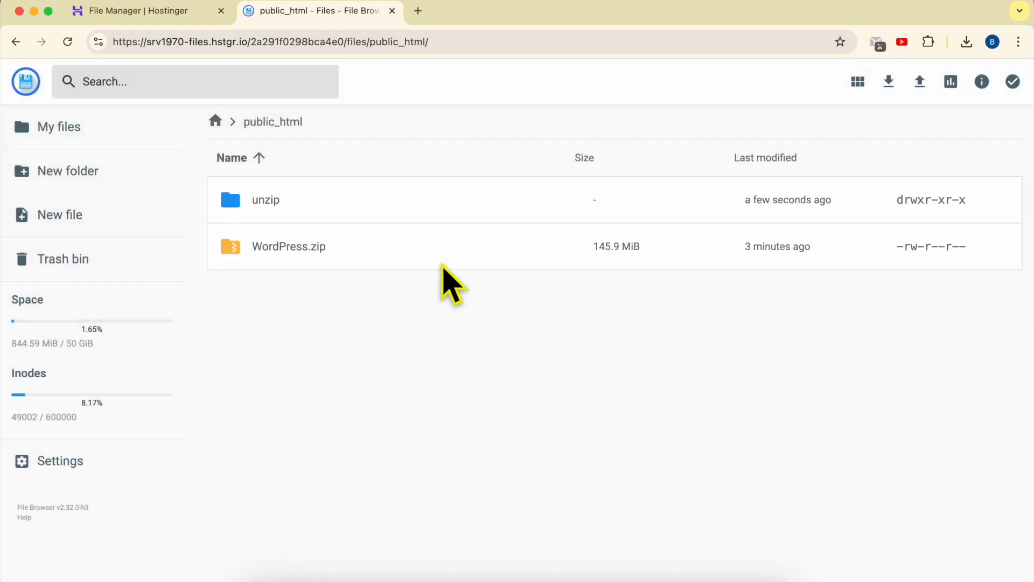
{"action": "left_click", "coordinate": [330, 247]}
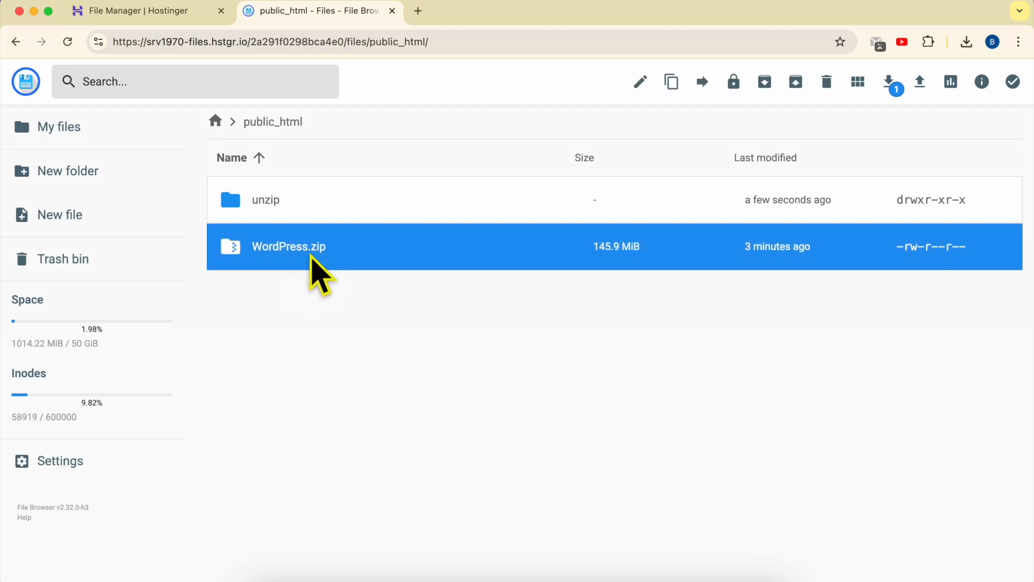
{"action": "left_click", "coordinate": [319, 214]}
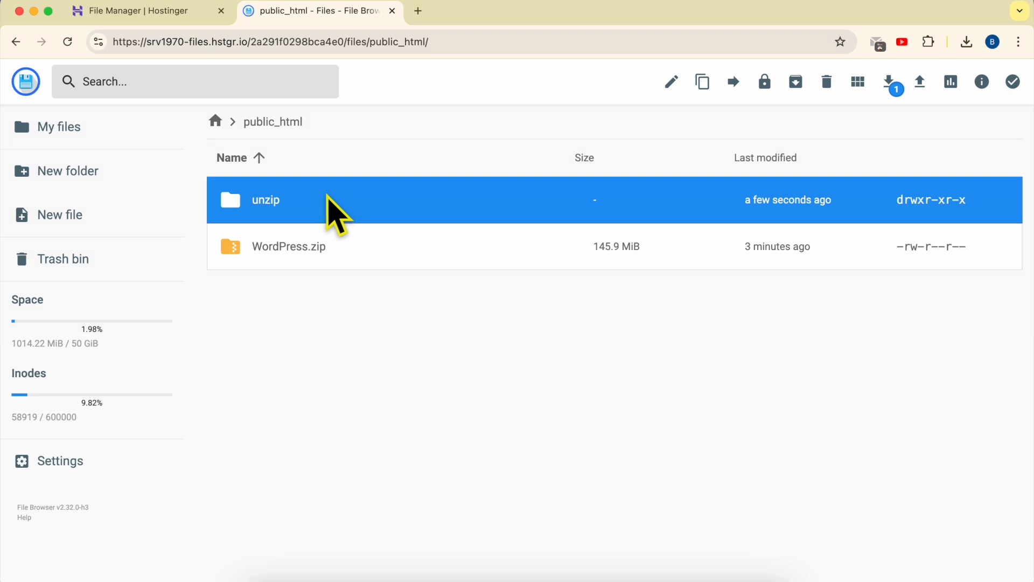
Open the unzip folder and look through the extracted WordPress files.
{"action": "double_click", "coordinate": [326, 196]}
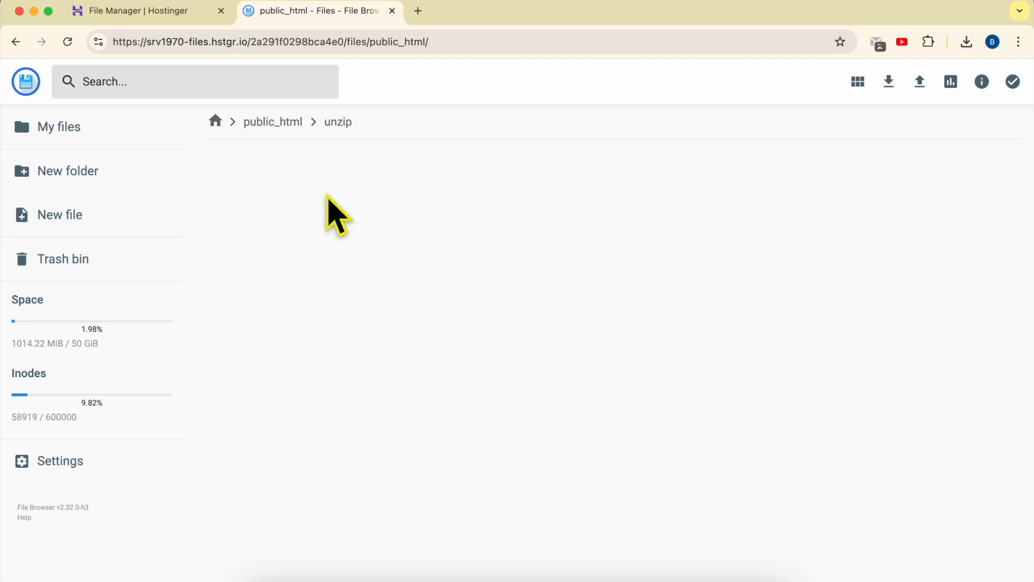
{"action": "left_click", "coordinate": [376, 216]}
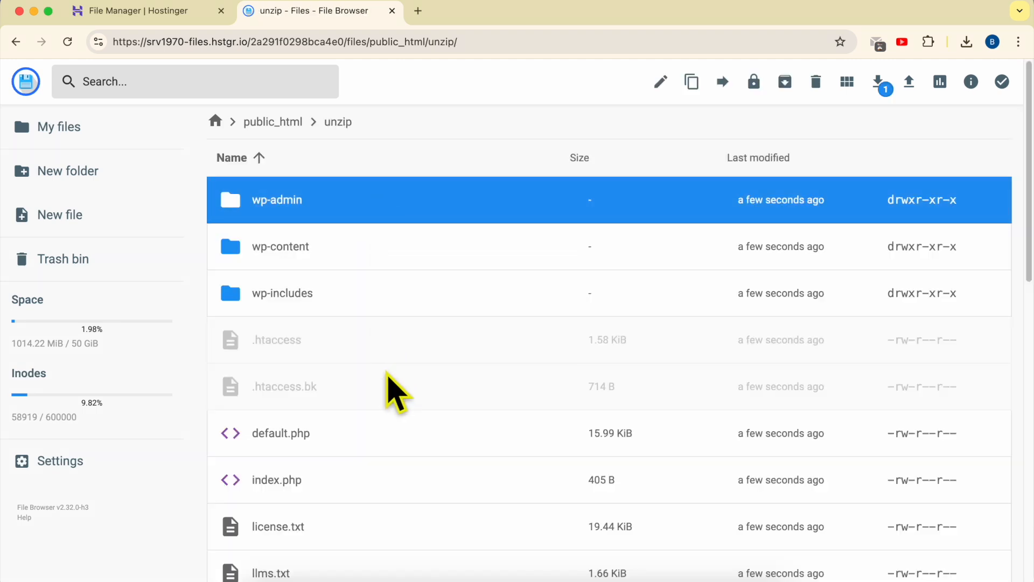
{"action": "scroll", "coordinate": [406, 462], "scroll_direction": "down", "scroll_amount": 10}
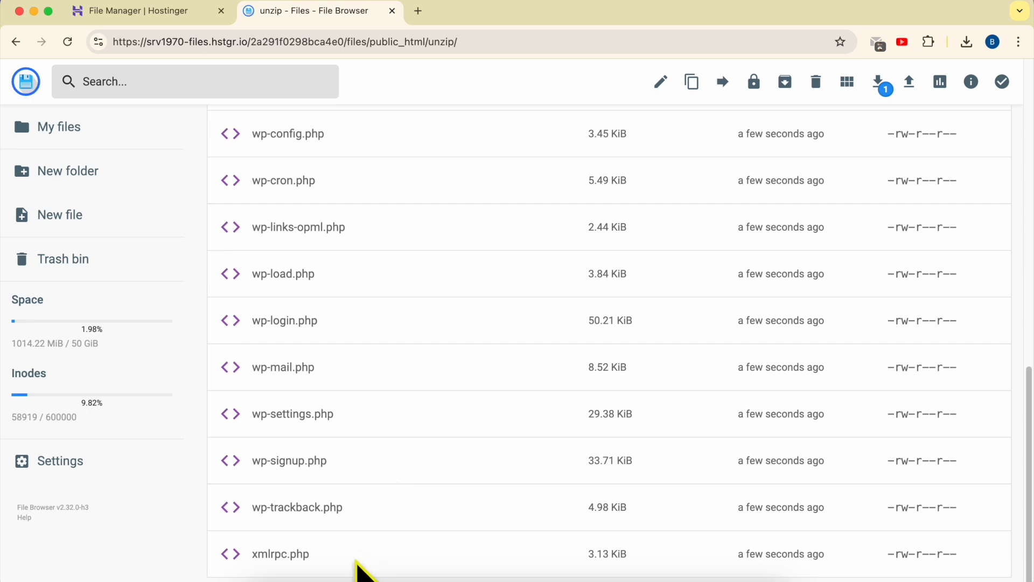
{"action": "key", "text": "super+a"}
{"action": "scroll", "coordinate": [422, 438], "scroll_direction": "up", "scroll_amount": 10}
{"action": "left_click", "coordinate": [392, 246], "text": "super"}
{"action": "left_click", "coordinate": [380, 220]}
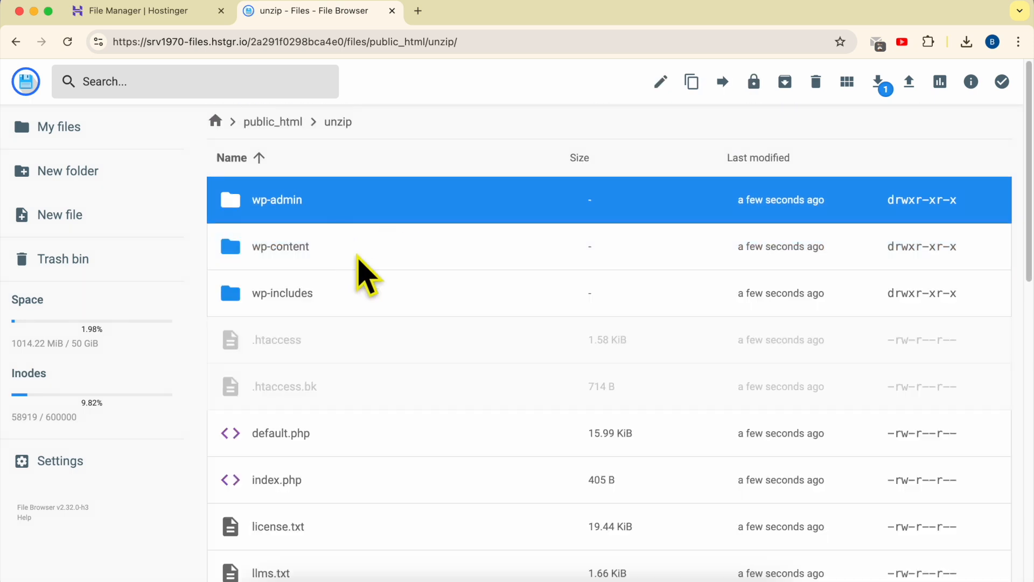
{"action": "left_click", "coordinate": [325, 204]}
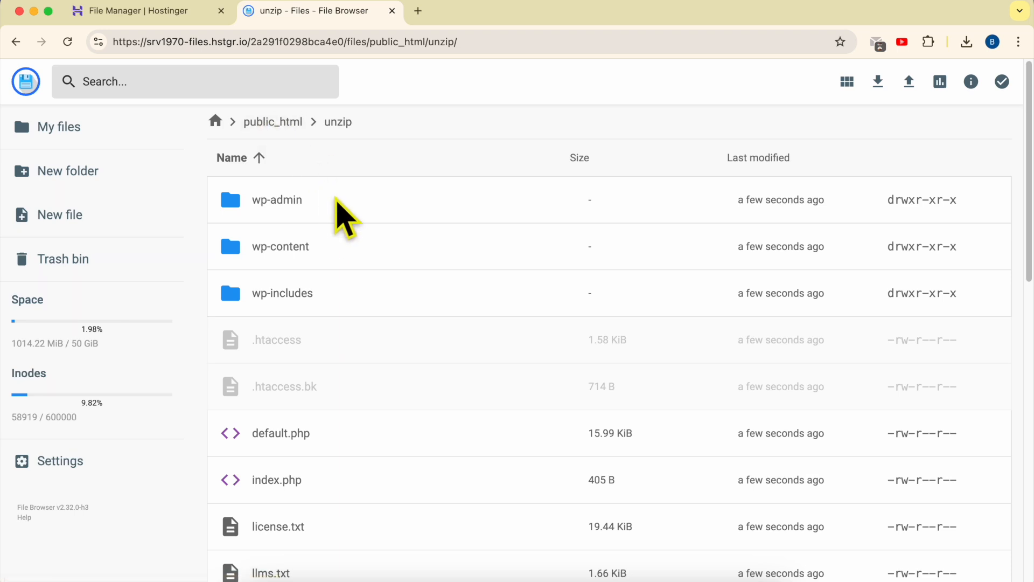
{"action": "left_click", "coordinate": [345, 216]}
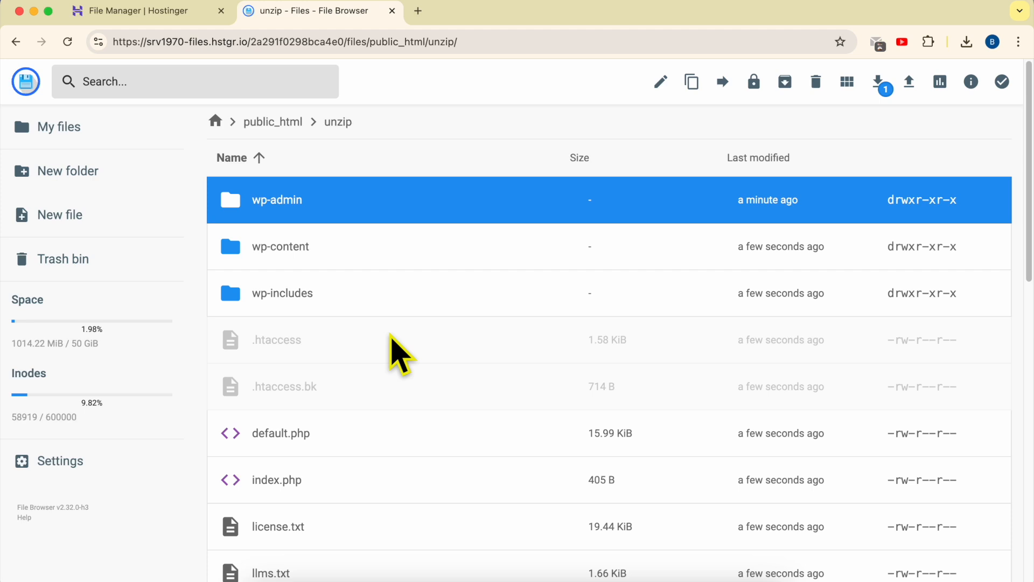
Select all extracted files in the unzip folder and move them up into public_html.
{"action": "scroll", "coordinate": [400, 356], "scroll_direction": "down", "scroll_amount": 10}
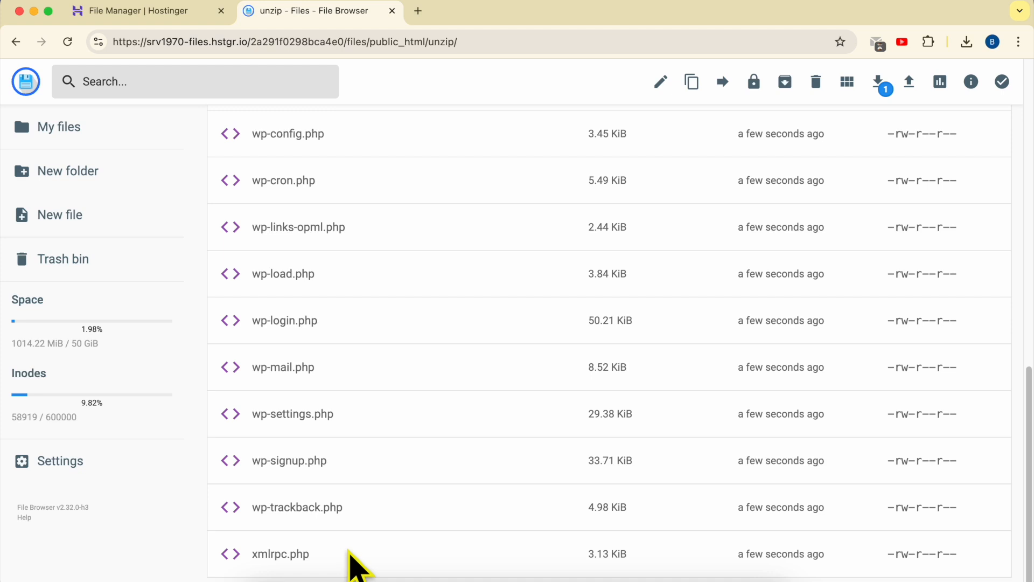
{"action": "key", "text": "super+a"}
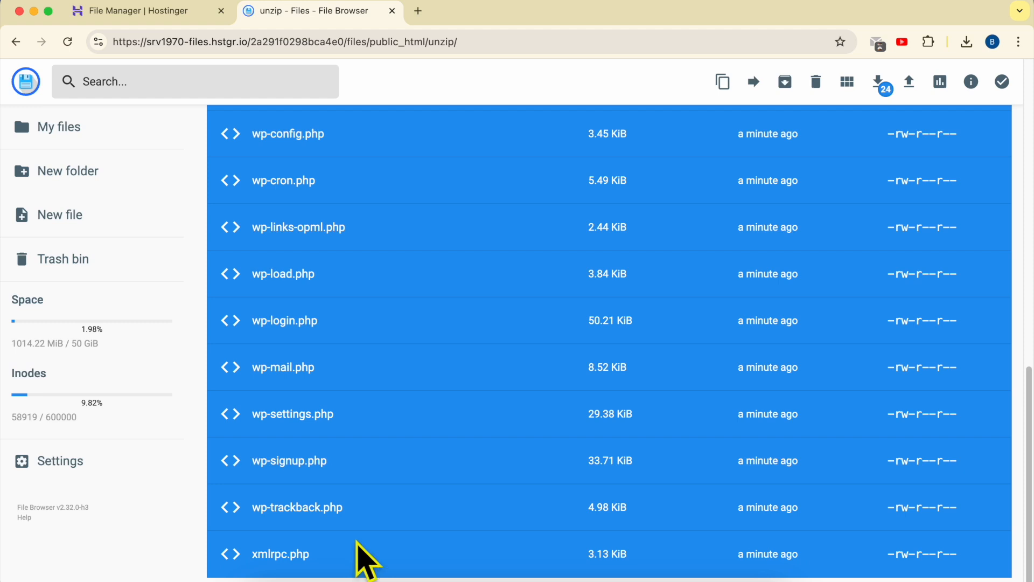
{"action": "scroll", "coordinate": [393, 469], "scroll_direction": "up", "scroll_amount": 15}
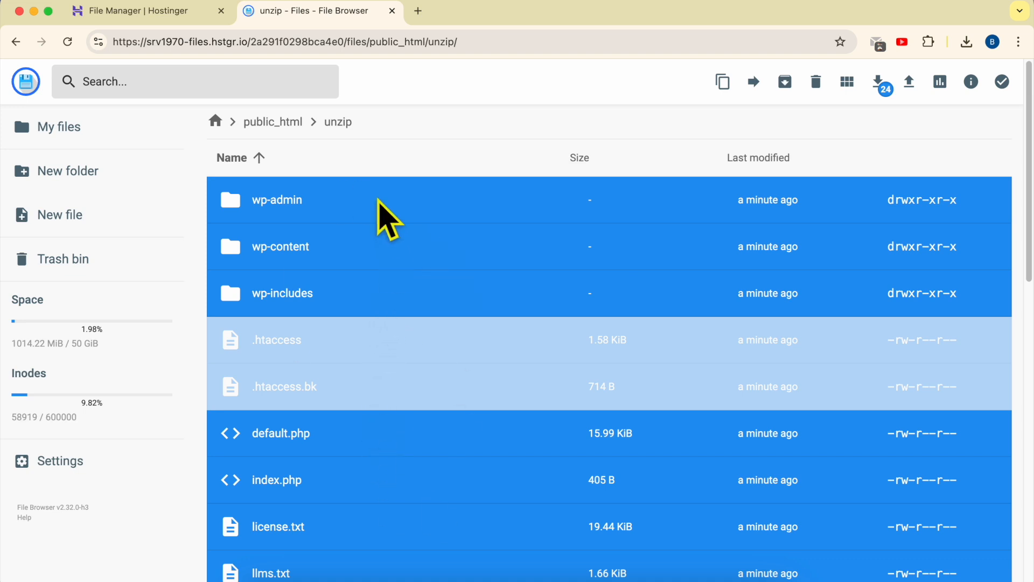
{"action": "right_click", "coordinate": [387, 218]}
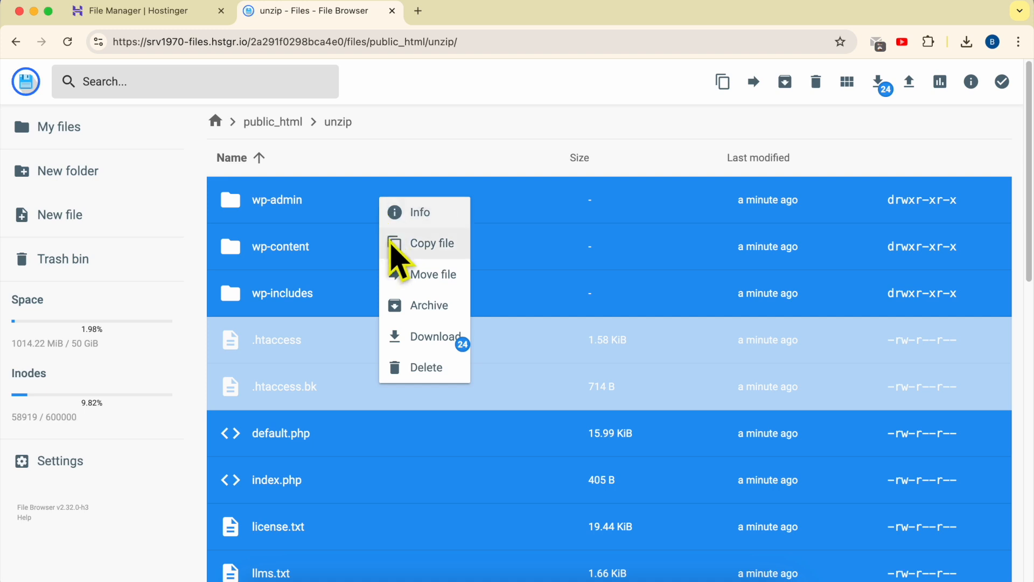
{"action": "left_click", "coordinate": [423, 278]}
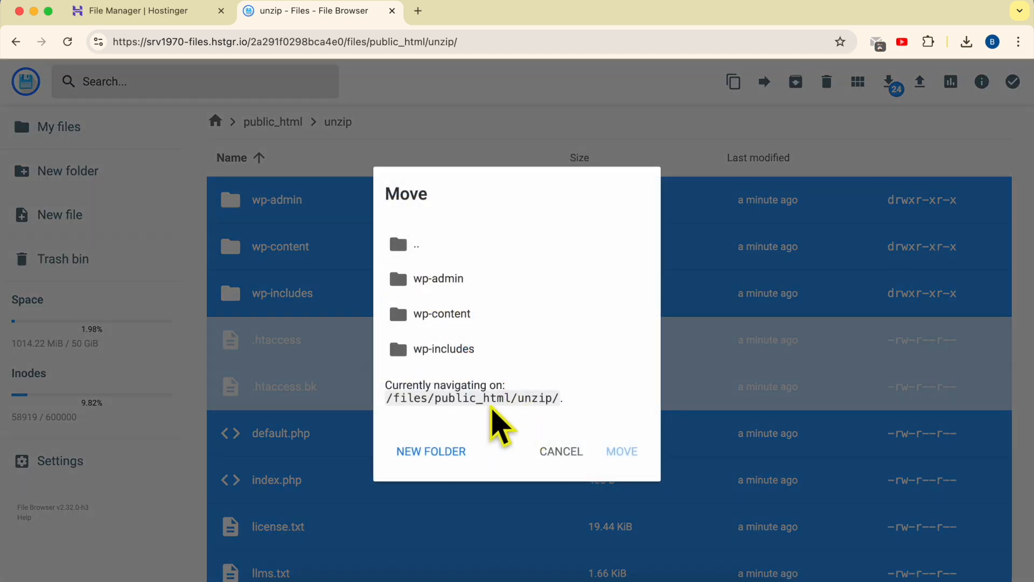
{"action": "triple_click", "coordinate": [539, 402]}
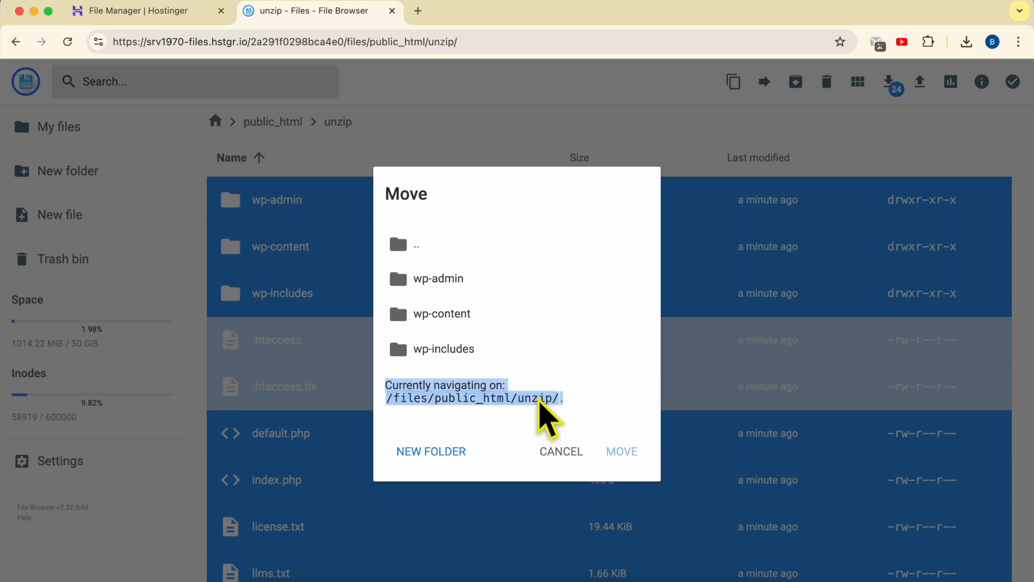
{"action": "left_click", "coordinate": [539, 402]}
{"action": "double_click", "coordinate": [538, 402]}
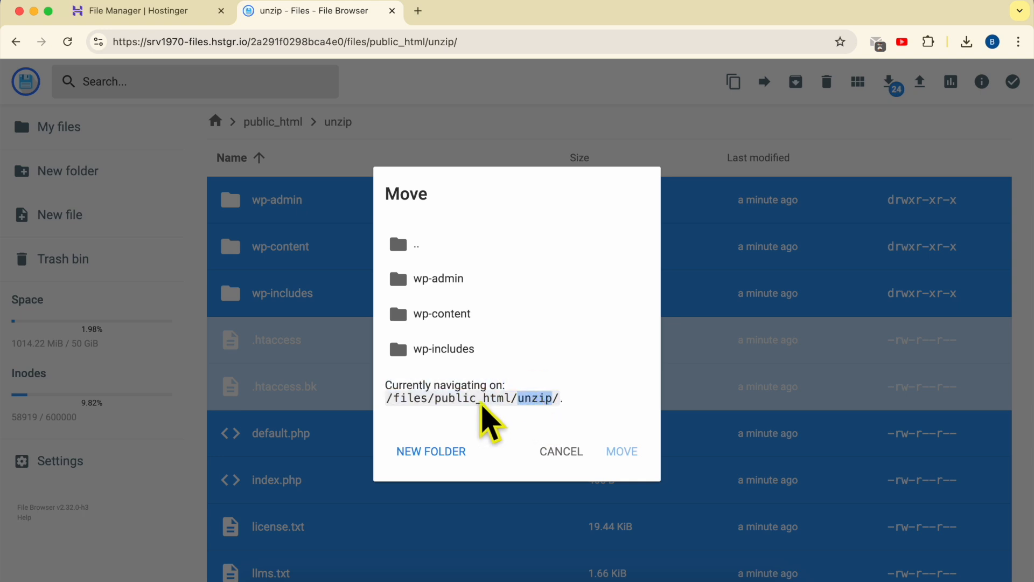
{"action": "double_click", "coordinate": [474, 401]}
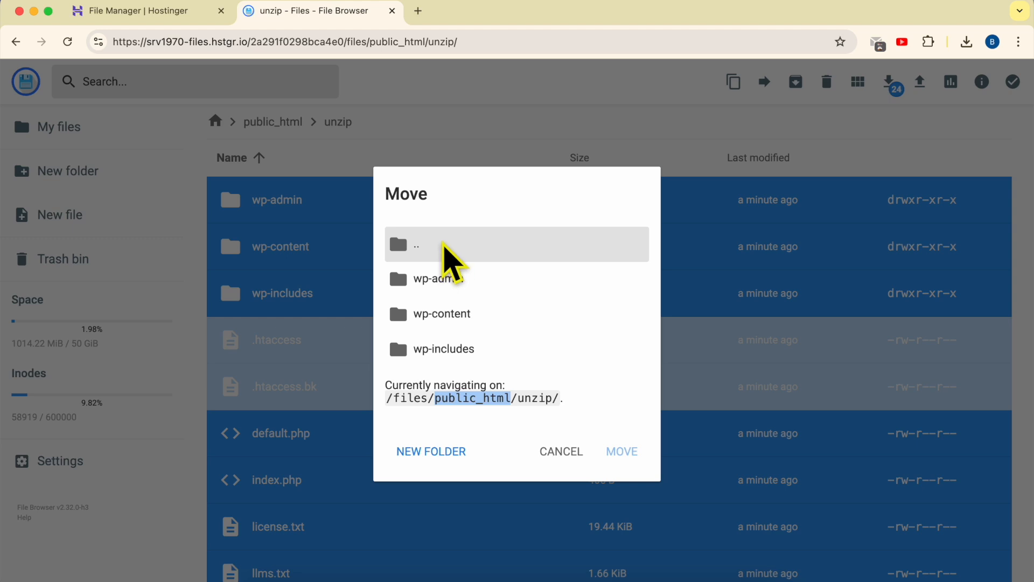
{"action": "double_click", "coordinate": [444, 246]}
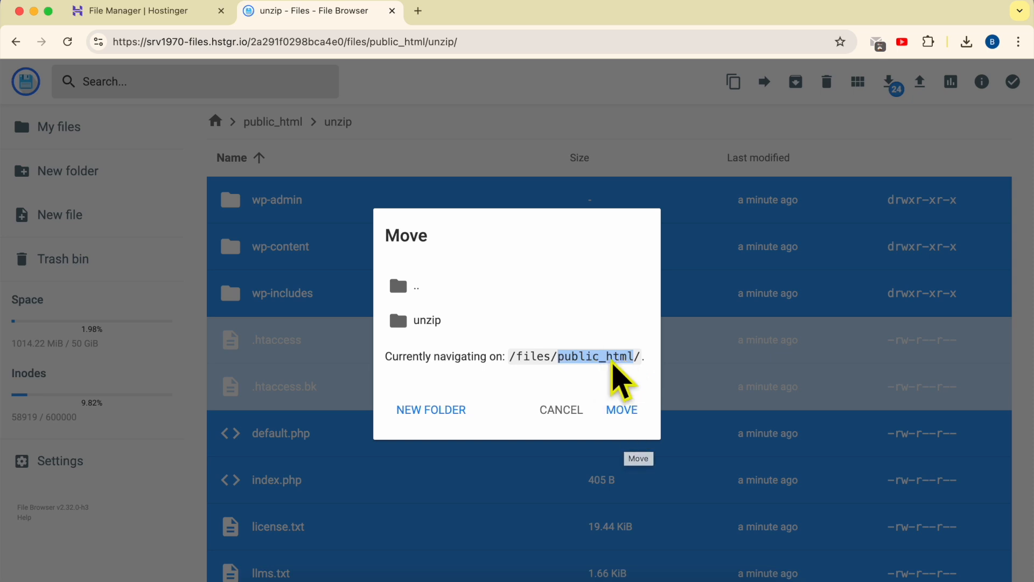
{"action": "double_click", "coordinate": [612, 359]}
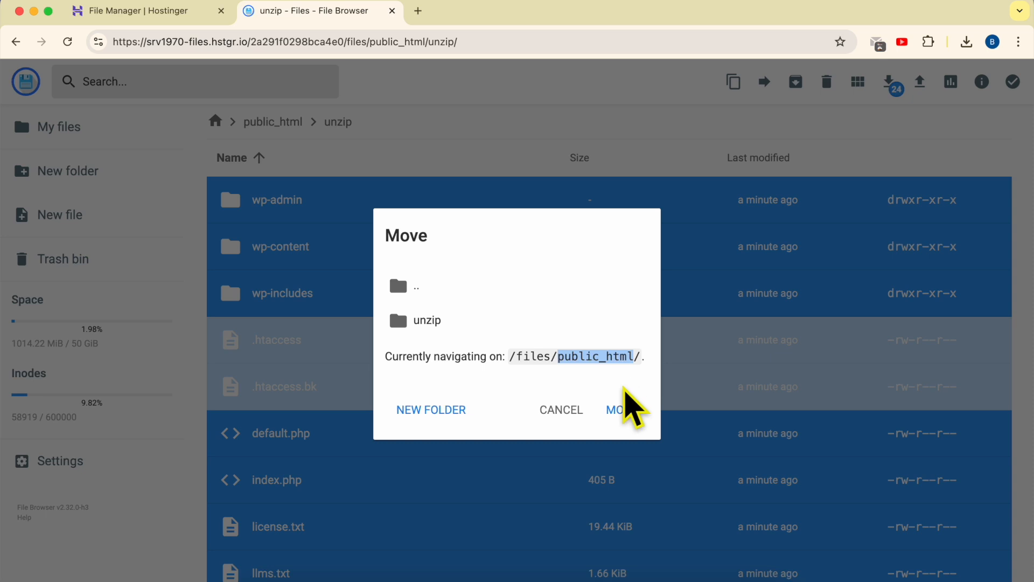
{"action": "left_click", "coordinate": [636, 414]}
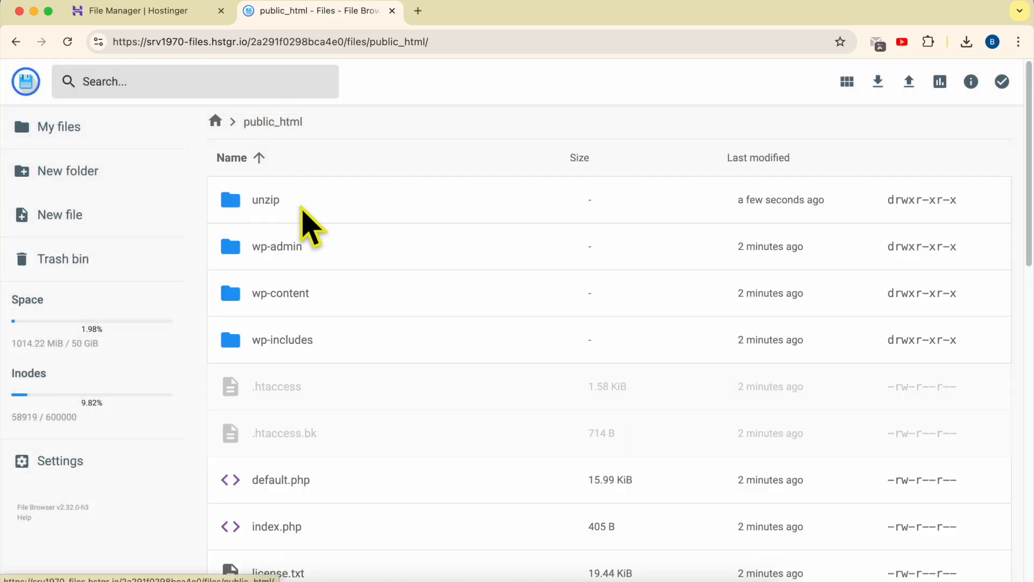
{"action": "left_click", "coordinate": [331, 247]}
{"action": "scroll", "coordinate": [414, 350], "scroll_direction": "down", "scroll_amount": 15}
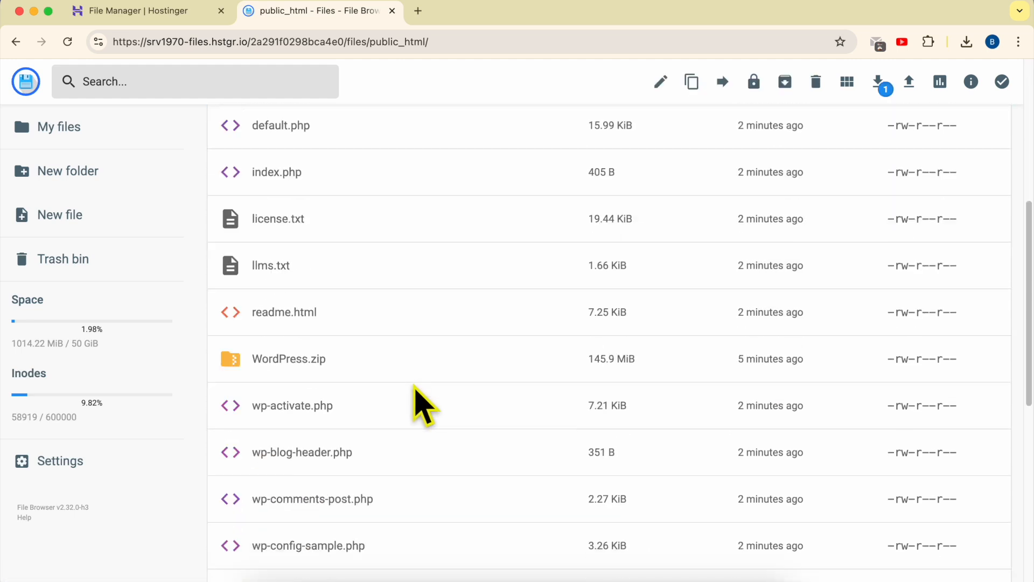
{"action": "left_click", "coordinate": [357, 560], "text": "shift"}
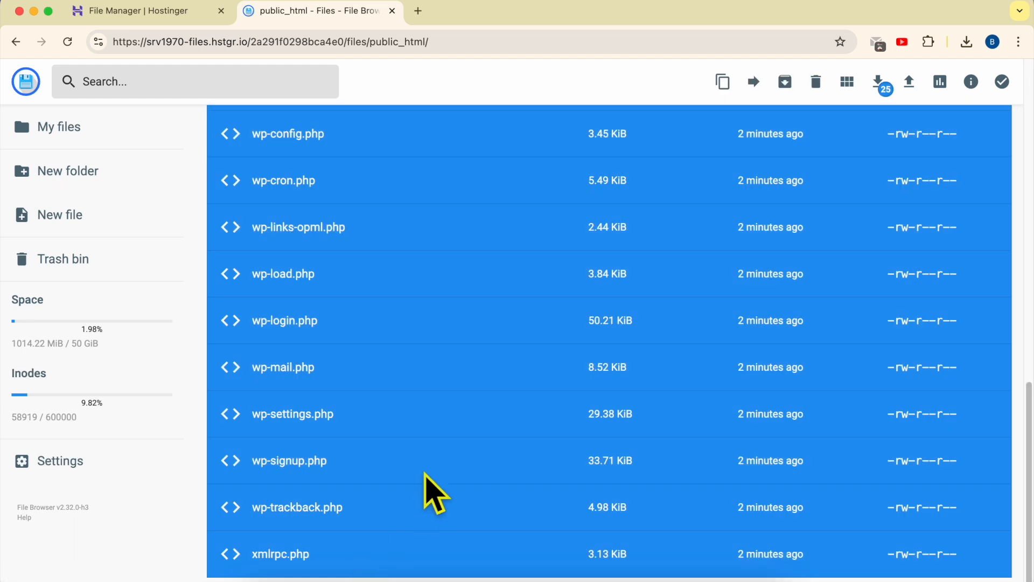
{"action": "scroll", "coordinate": [428, 492], "scroll_direction": "up", "scroll_amount": 15}
{"action": "left_click", "coordinate": [372, 251]}
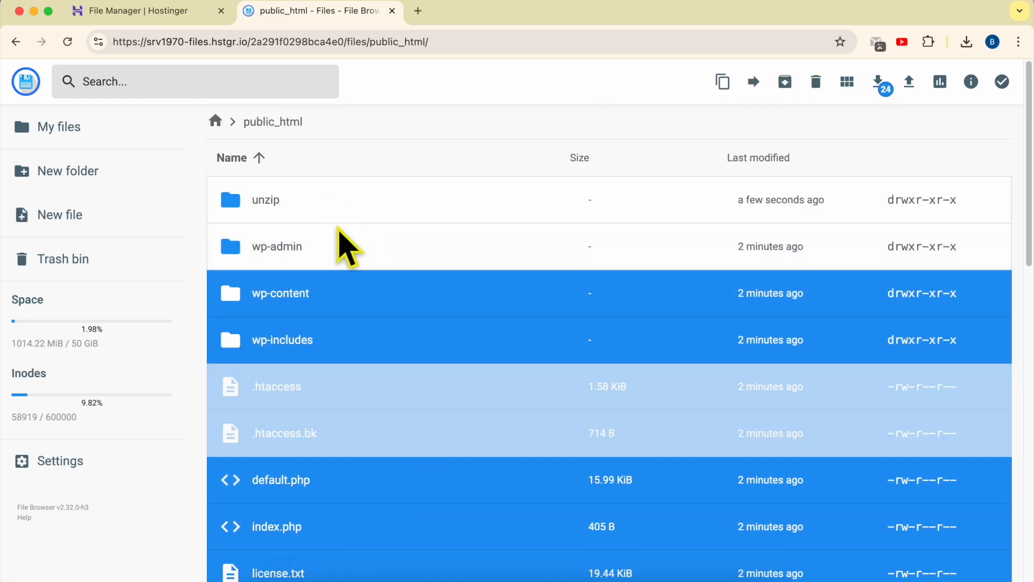
{"action": "left_click", "coordinate": [342, 227]}
Select the unzip folder together with WordPress.zip and delete both, skipping the trash bin.
{"action": "left_click", "coordinate": [355, 213]}
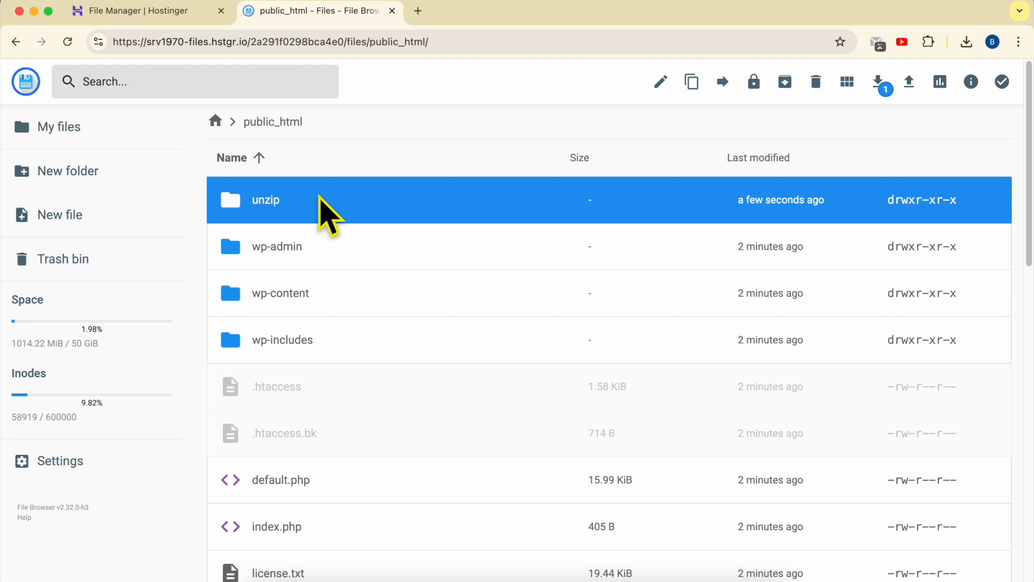
{"action": "scroll", "coordinate": [350, 397], "scroll_direction": "down", "scroll_amount": 5}
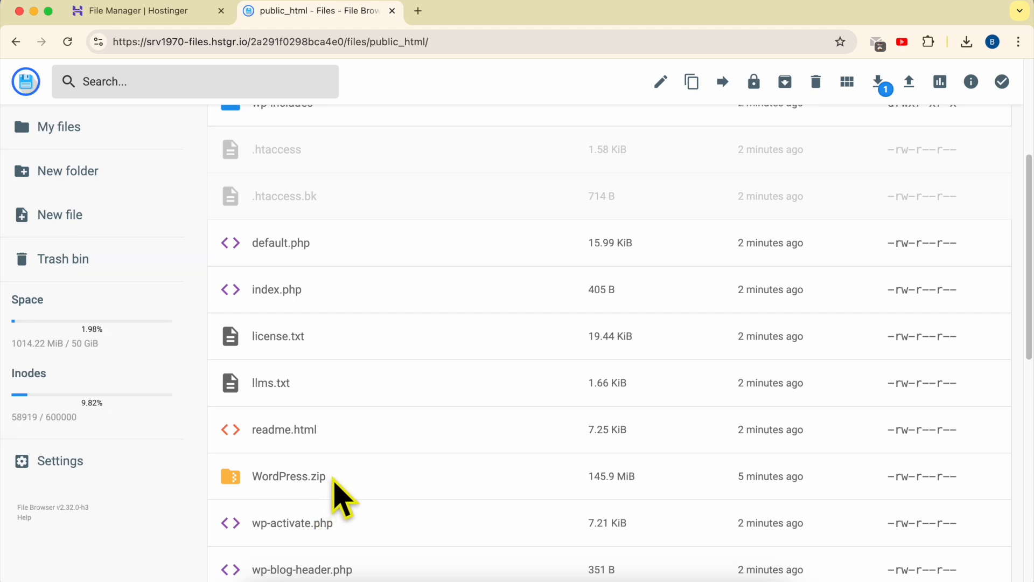
{"action": "left_click", "coordinate": [334, 479], "text": "super"}
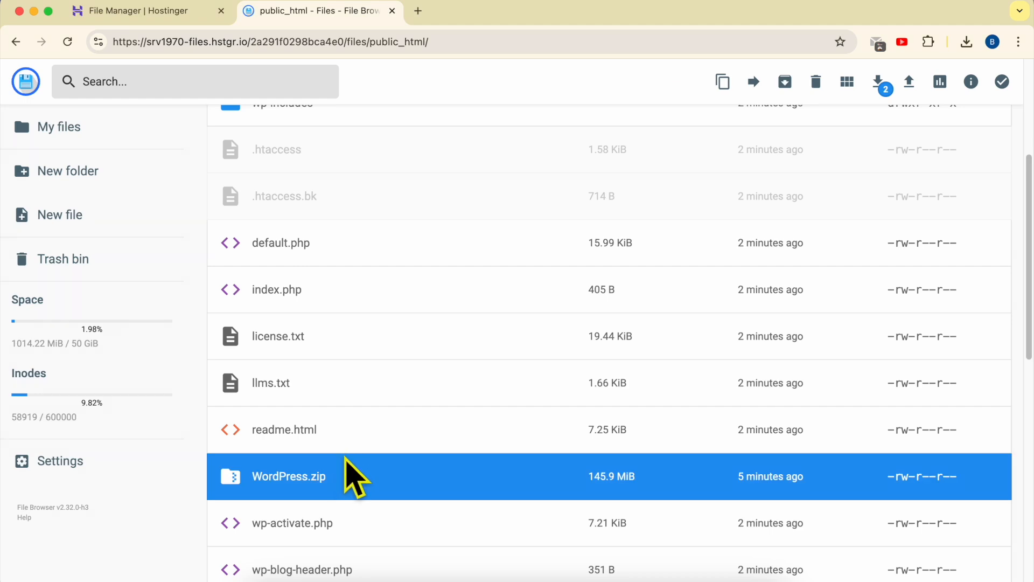
{"action": "scroll", "coordinate": [348, 480], "scroll_direction": "down", "scroll_amount": 4}
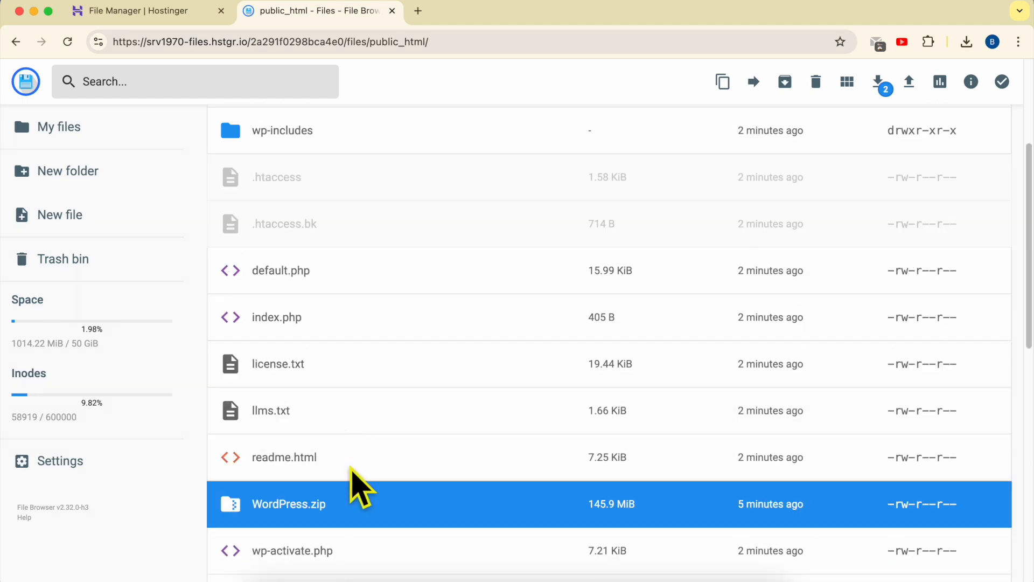
{"action": "scroll", "coordinate": [359, 458], "scroll_direction": "up", "scroll_amount": 4}
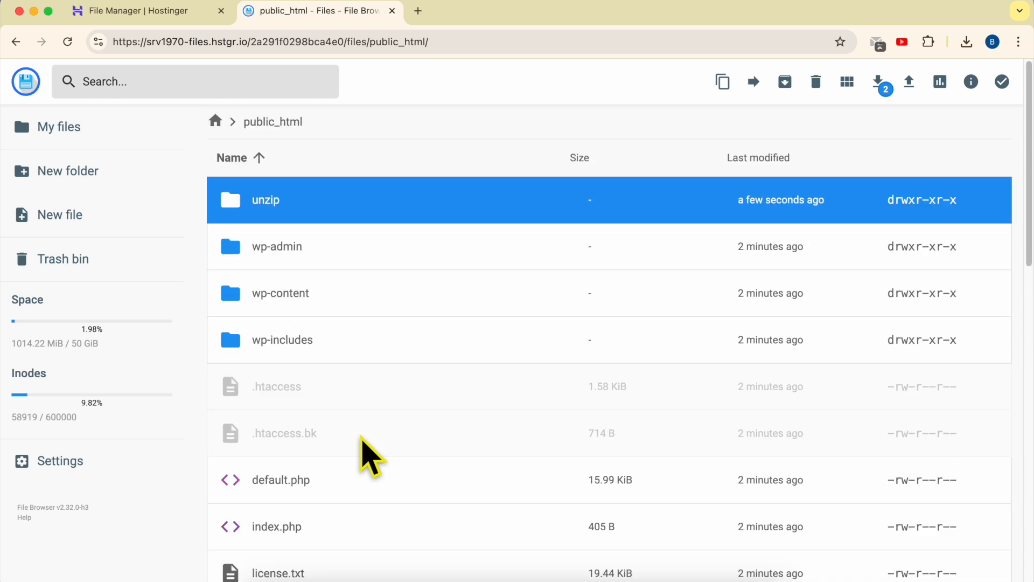
{"action": "right_click", "coordinate": [338, 200]}
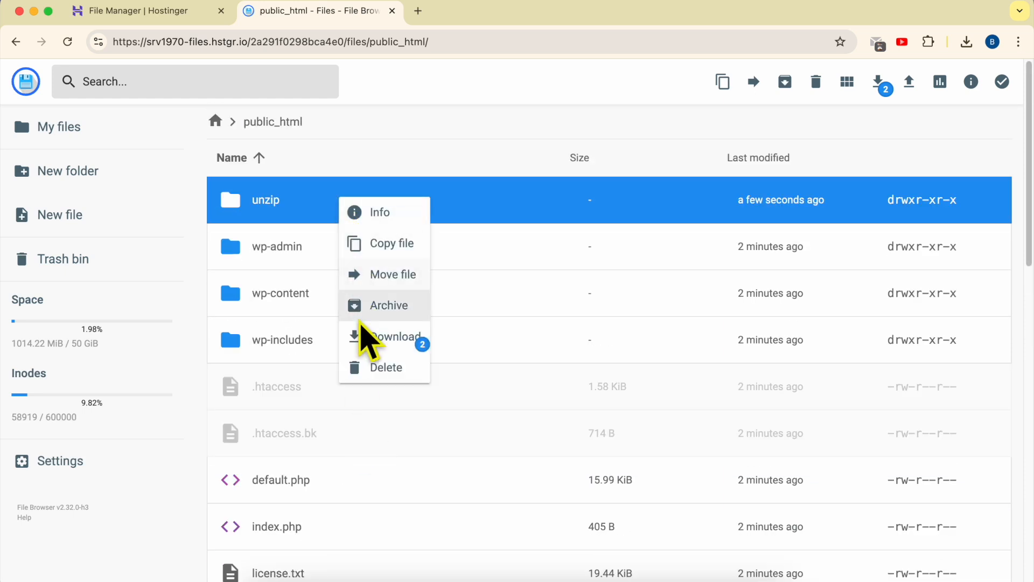
{"action": "left_click", "coordinate": [371, 369]}
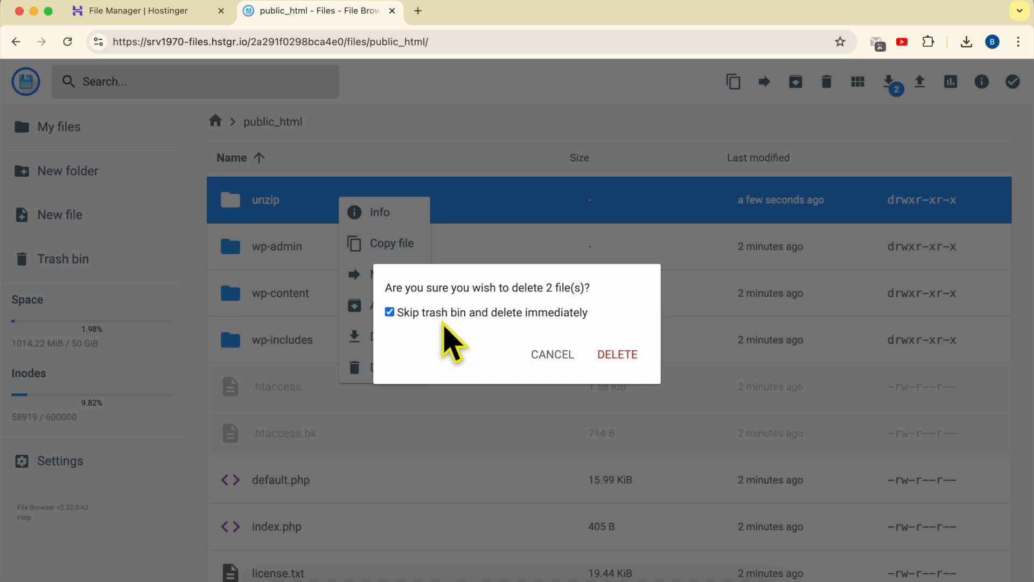
{"action": "left_click", "coordinate": [616, 357]}
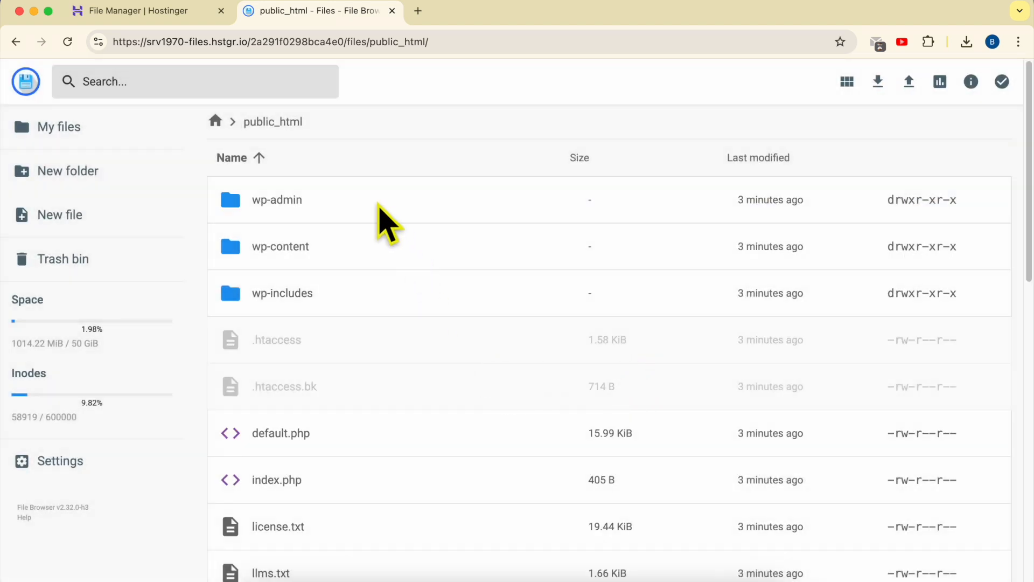
Scroll through public_html to review the remaining WordPress files.
{"action": "left_click", "coordinate": [383, 210]}
{"action": "scroll", "coordinate": [355, 347], "scroll_direction": "down", "scroll_amount": 3}
{"action": "scroll", "coordinate": [355, 347], "scroll_direction": "down", "scroll_amount": 10}
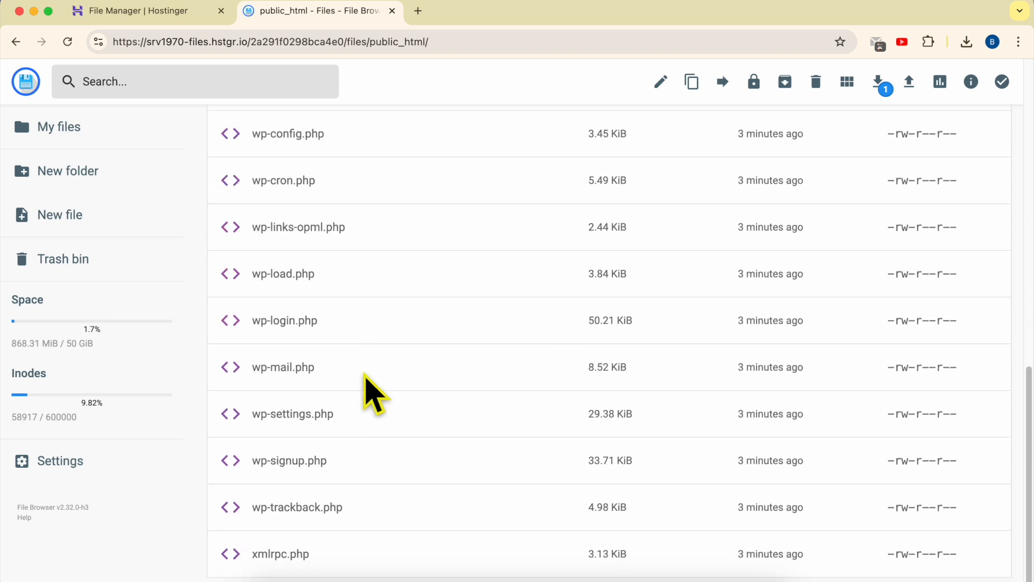
{"action": "scroll", "coordinate": [388, 496], "scroll_direction": "up", "scroll_amount": 15}
{"action": "left_click", "coordinate": [444, 280]}
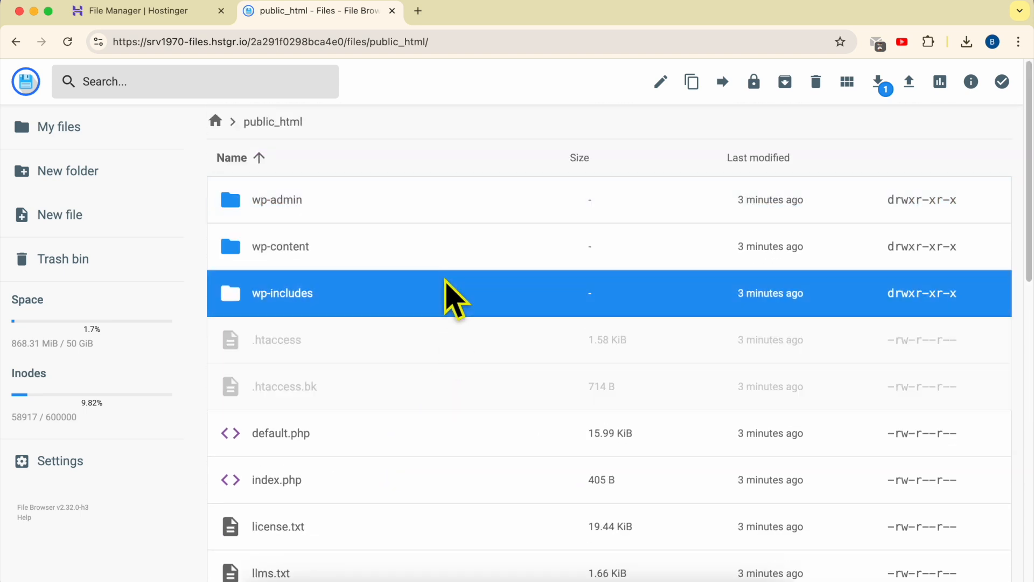